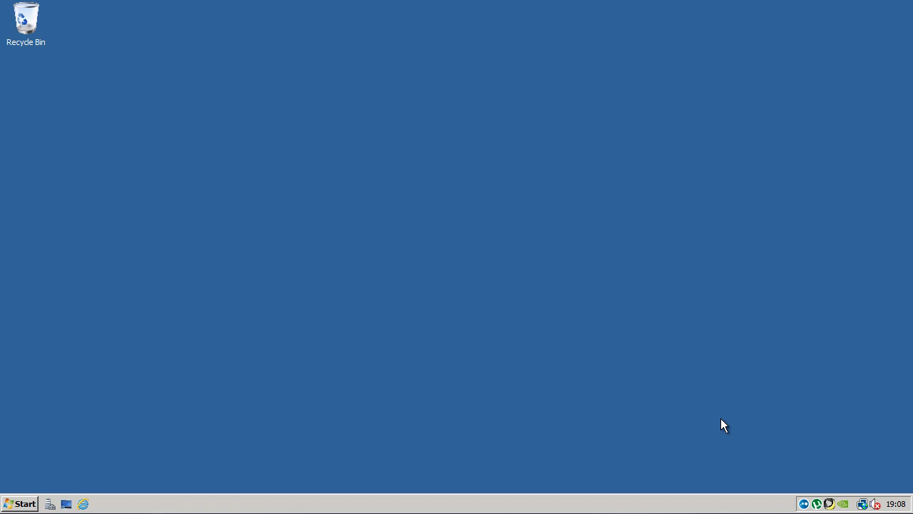
Examine the server's INTERNET and LAN adapters in its network connections, and close the network windows.
right_click(864, 505)
left_click(824, 490)
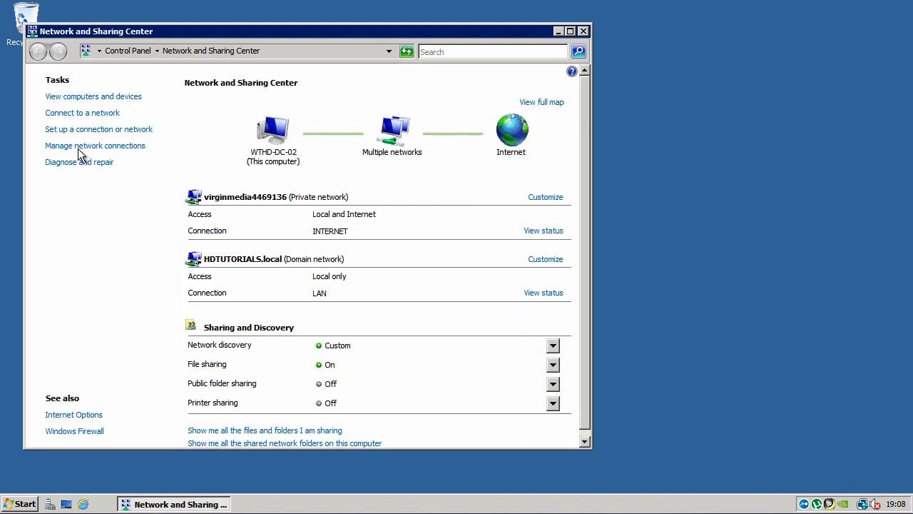
left_click(84, 146)
left_click(179, 164)
left_click(250, 151)
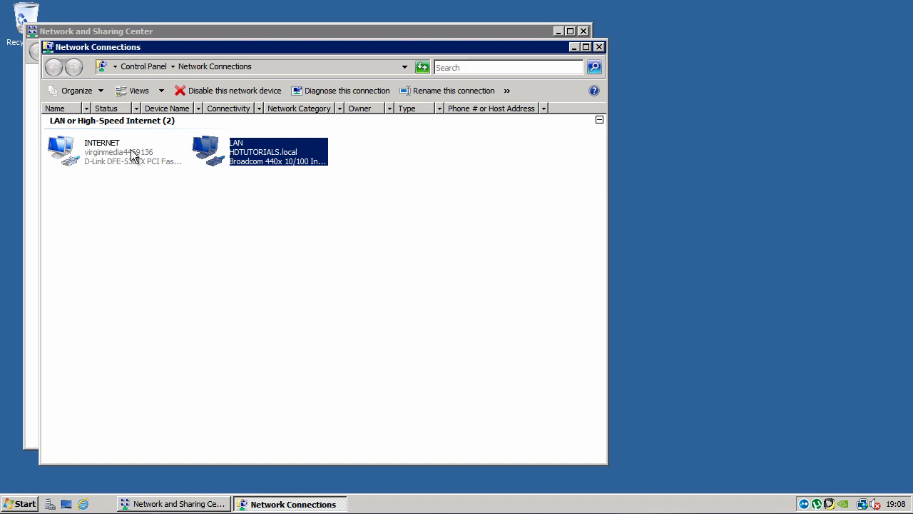
left_click(115, 153)
left_click(250, 152)
left_click(115, 154)
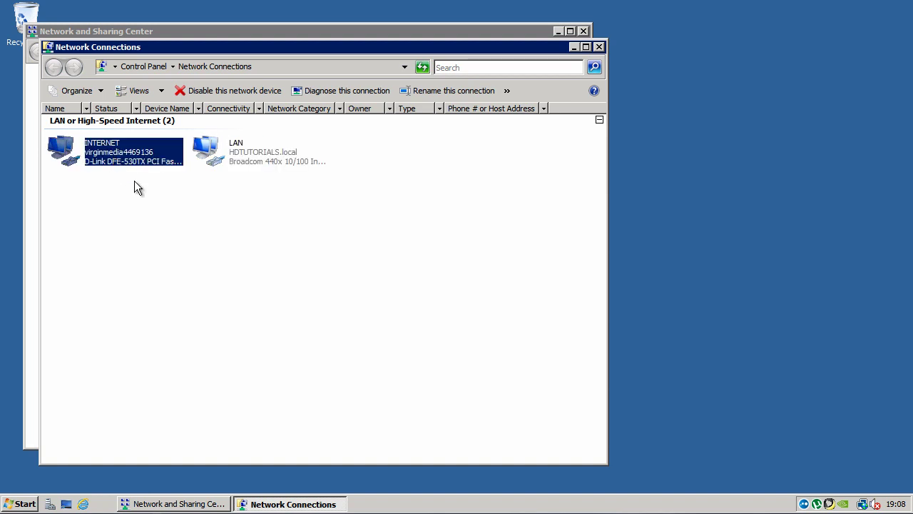
left_click(261, 175)
left_click(265, 155)
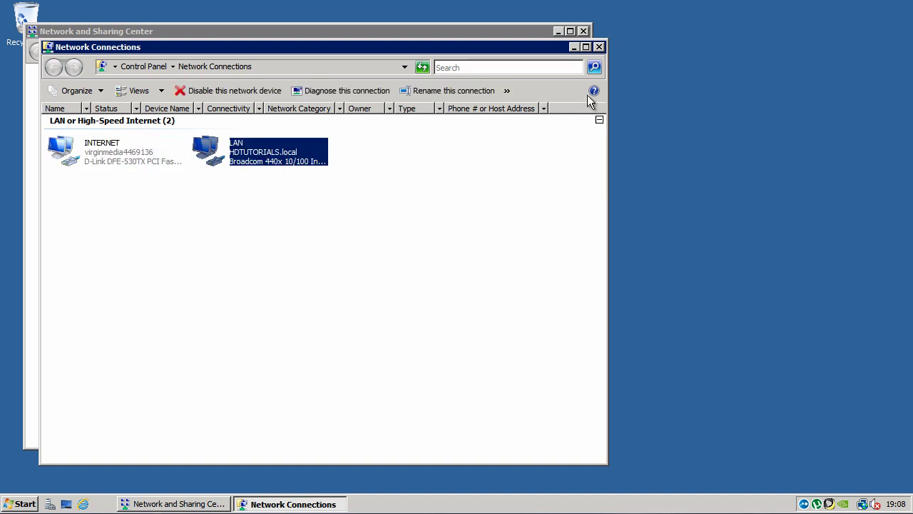
left_click(599, 47)
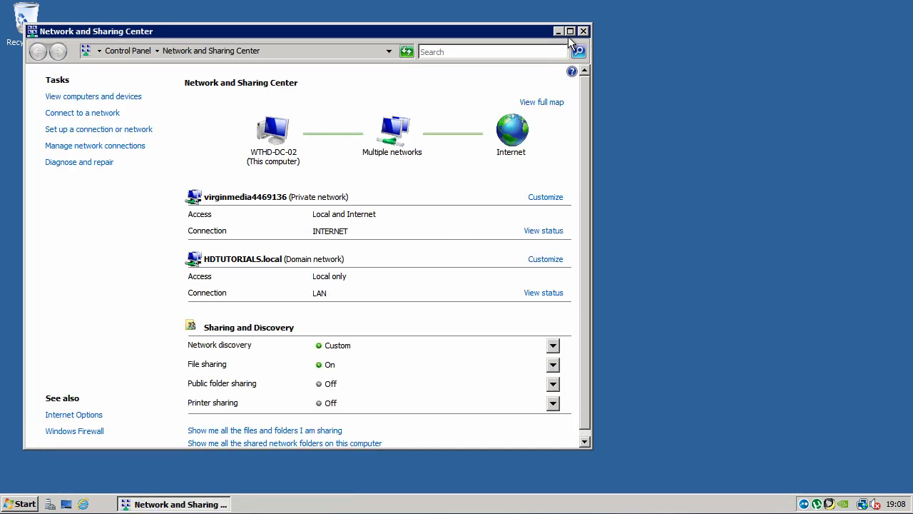
left_click(582, 31)
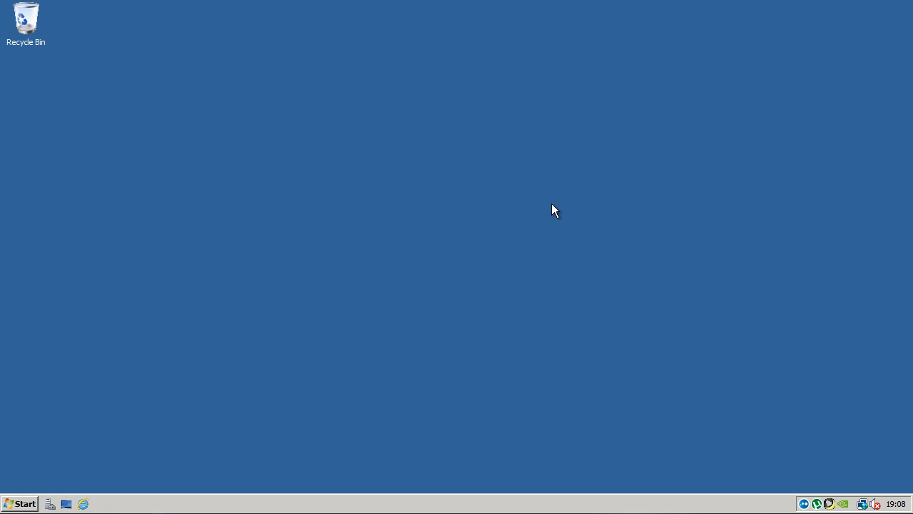
Start adding a server role in Server Manager and select Network Policy and Access Services.
left_click(32, 500)
left_click(37, 182)
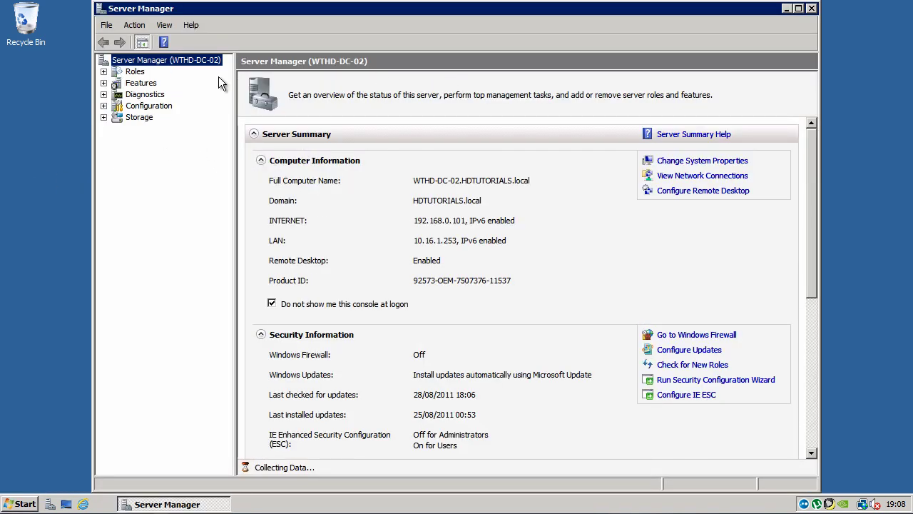
left_click(124, 72)
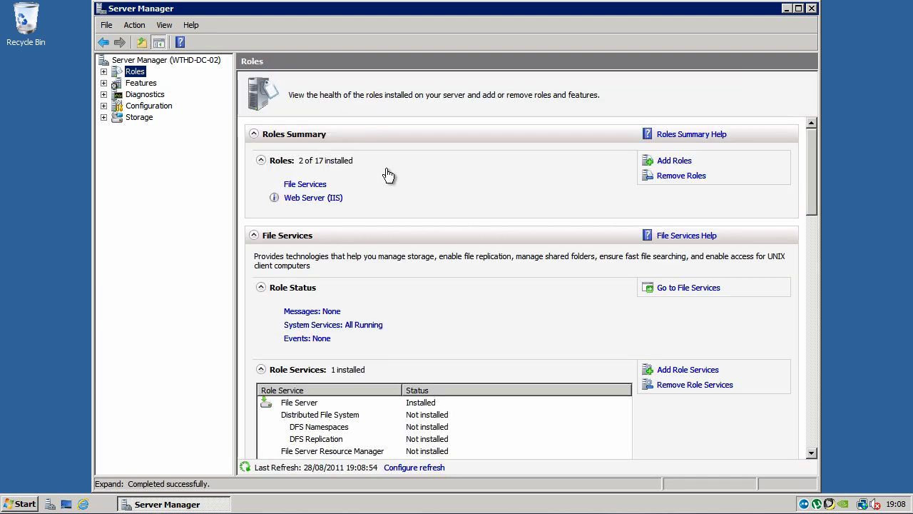
left_click(665, 163)
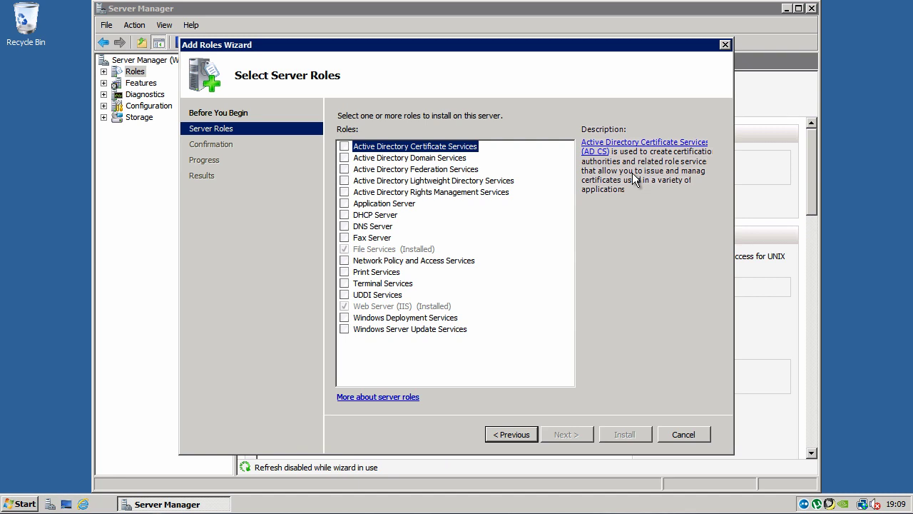
left_click(344, 261)
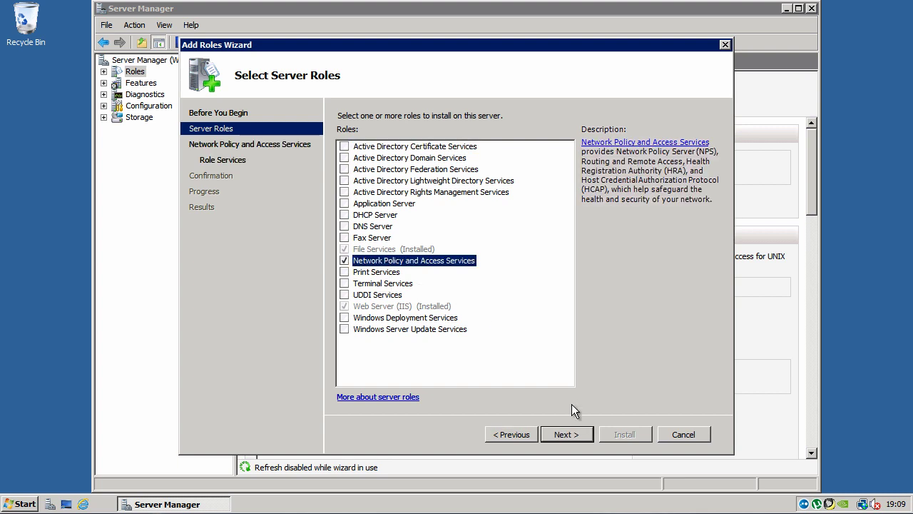
left_click(574, 435)
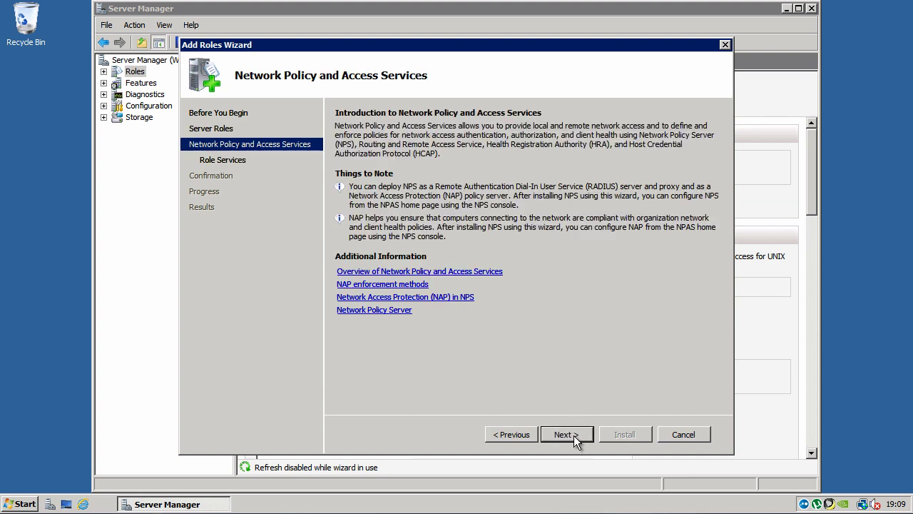
Install the Routing and Remote Access Services role services, including Remote Access Service and Routing, and close the wizard.
left_click(573, 435)
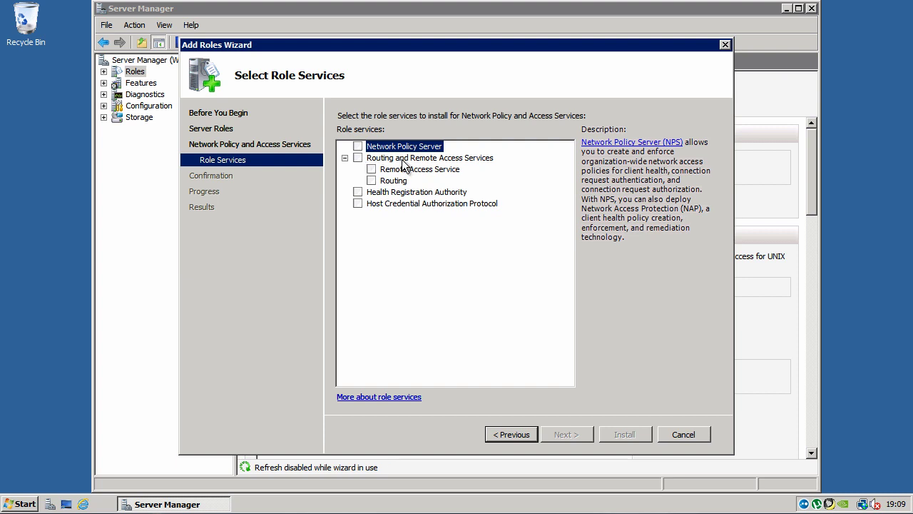
left_click(359, 158)
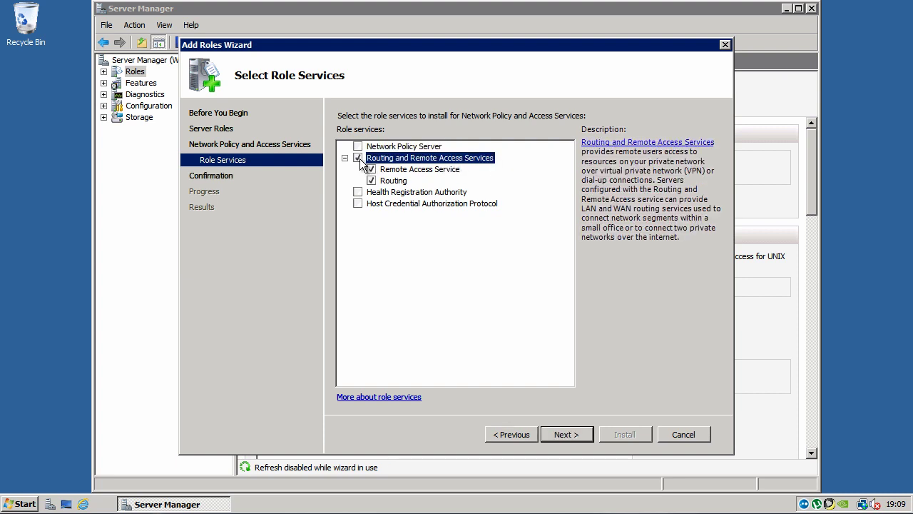
left_click(578, 437)
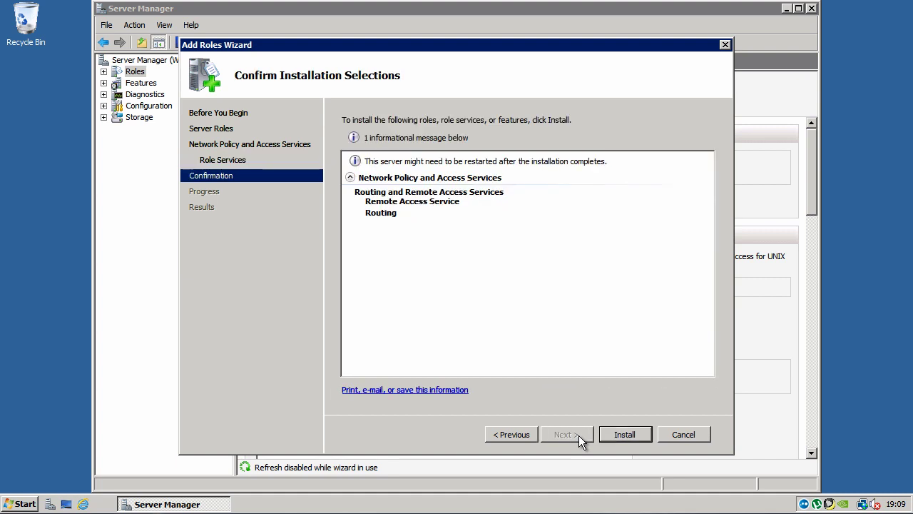
left_click(635, 436)
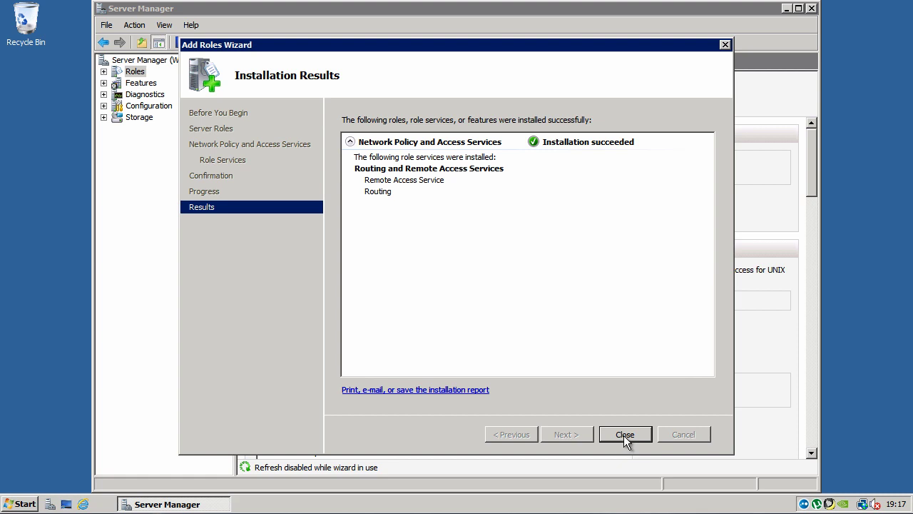
left_click(624, 435)
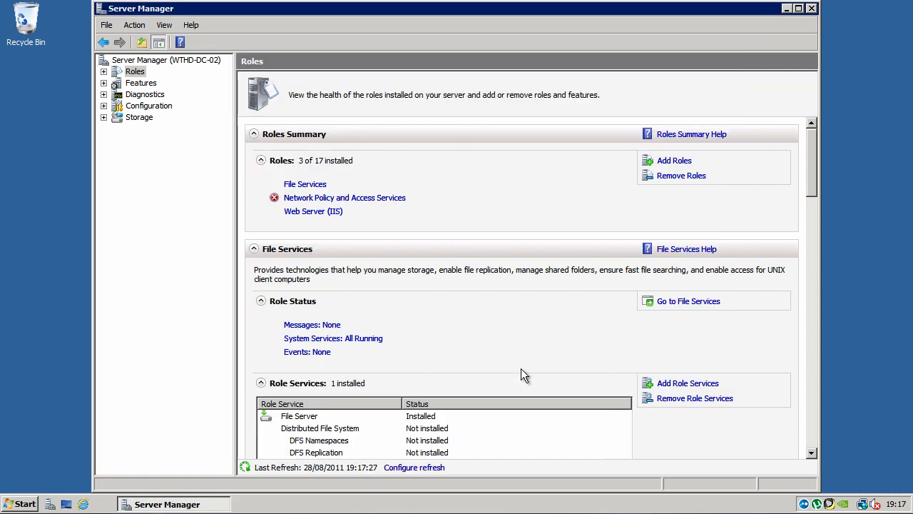
Close Server Manager and open the Routing and Remote Access administrative console in a maximized window.
left_click(811, 9)
left_click(16, 503)
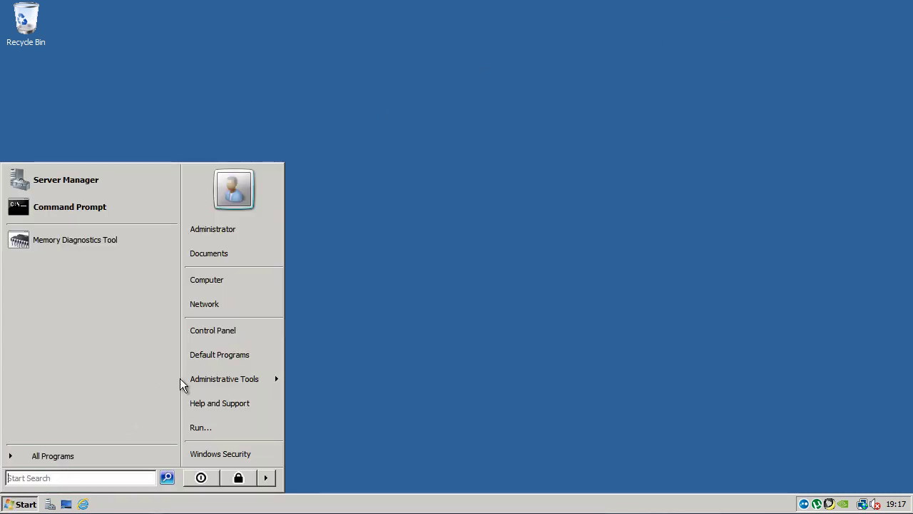
mouse_move(209, 380)
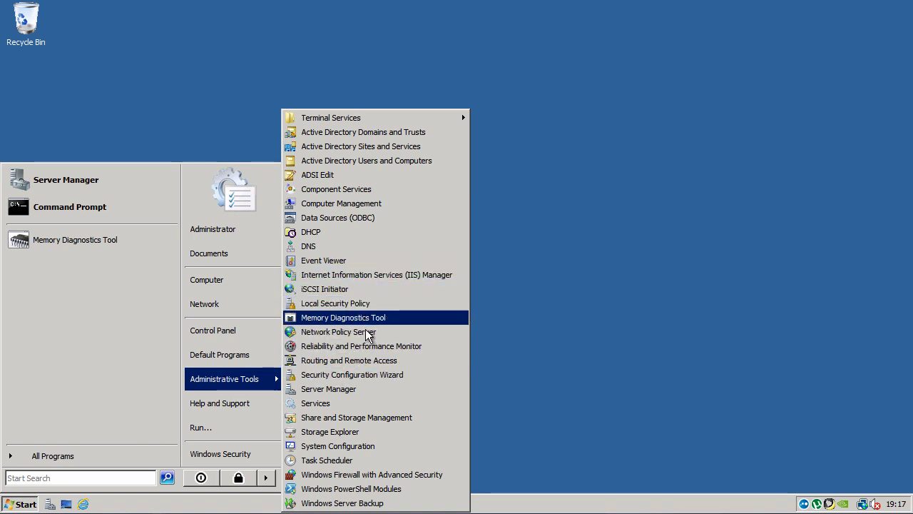
left_click(371, 362)
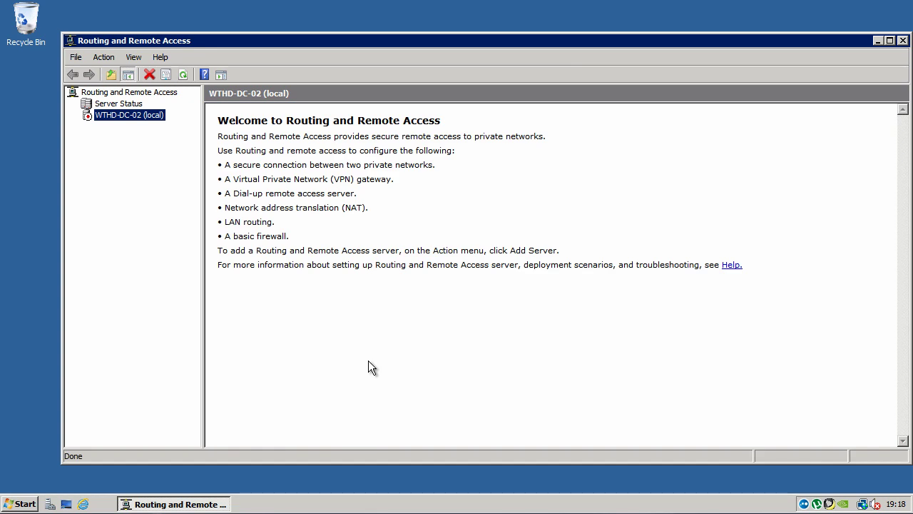
double_click(241, 41)
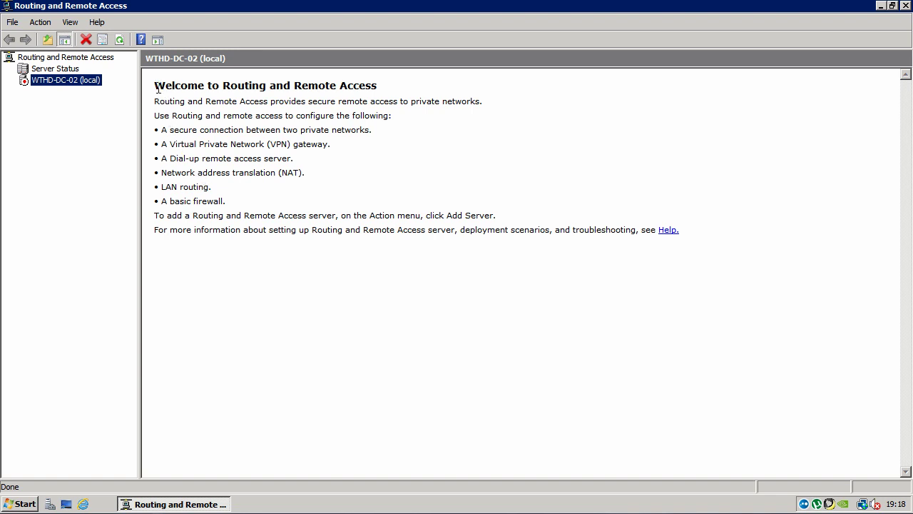
left_click_drag(157, 89, 373, 195)
left_click(373, 195)
Start configuring and enabling Routing and Remote Access on WTHD-DC-02 (local) with Virtual private network (VPN) access and NAT.
right_click(49, 80)
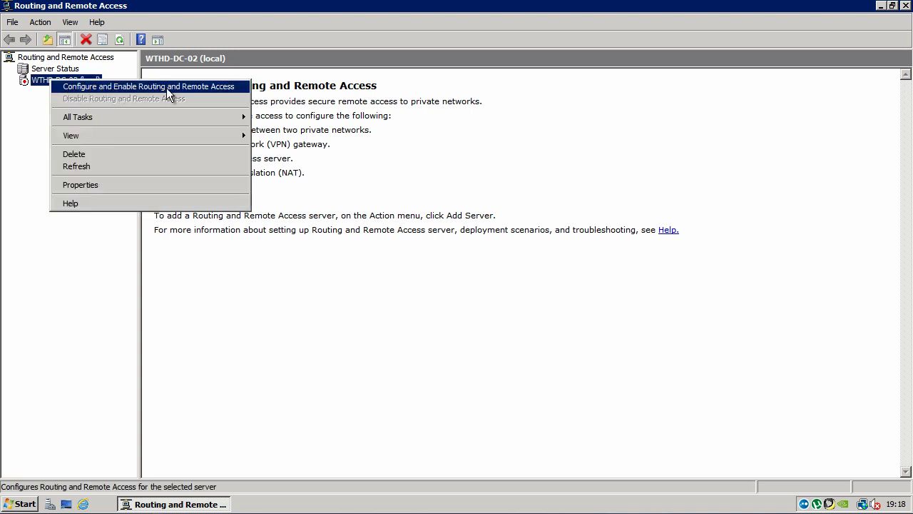
left_click(209, 88)
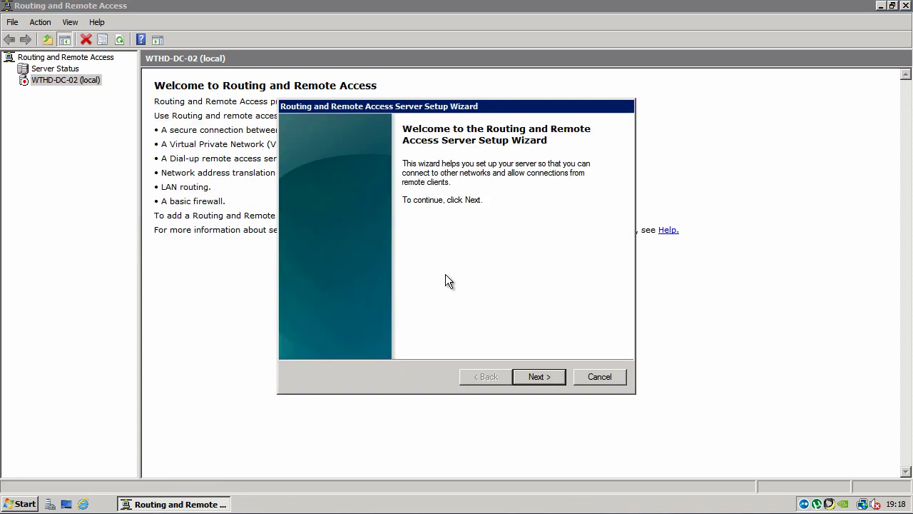
left_click(529, 378)
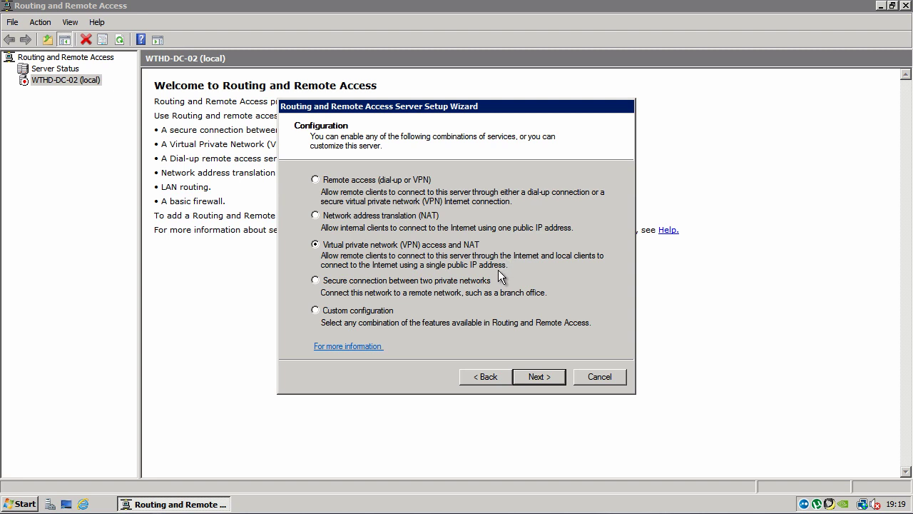
left_click(538, 376)
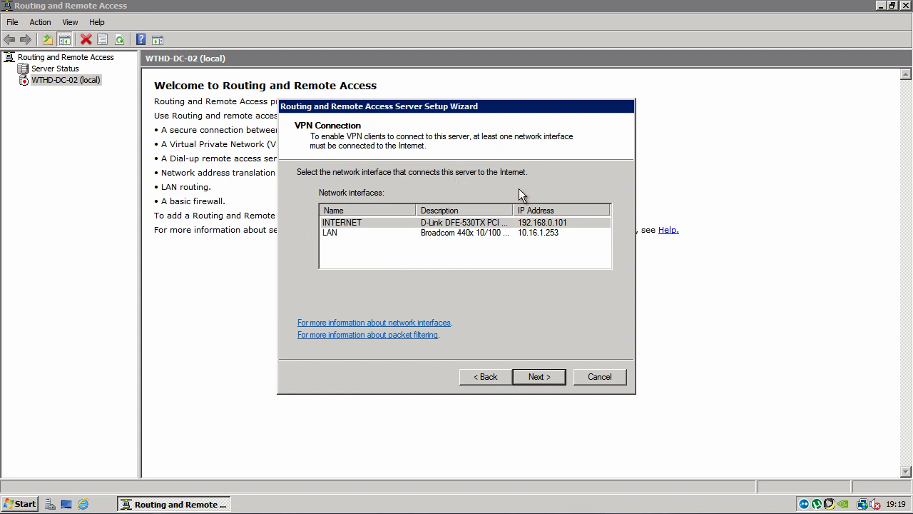
Complete the server setup with INTERNET as the Internet interface, automatic IP address assignment and no RADIUS server.
left_click(356, 222)
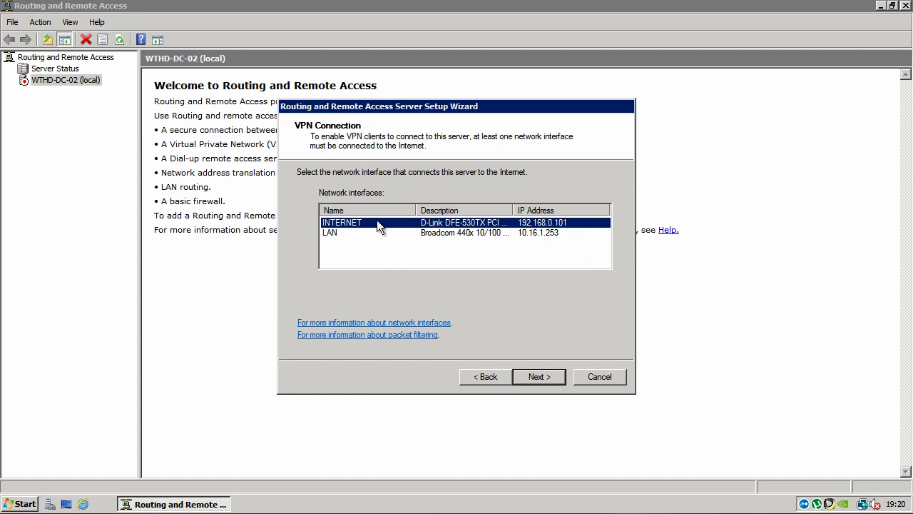
left_click(553, 378)
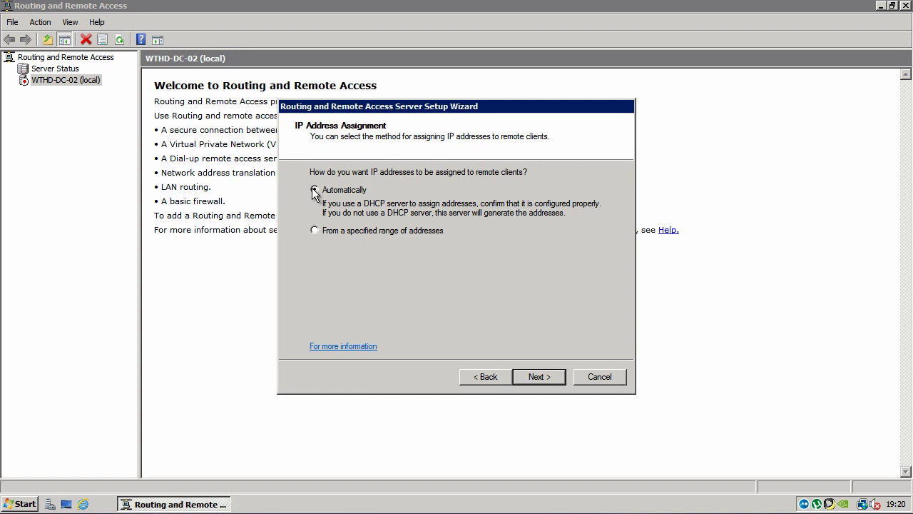
left_click(526, 372)
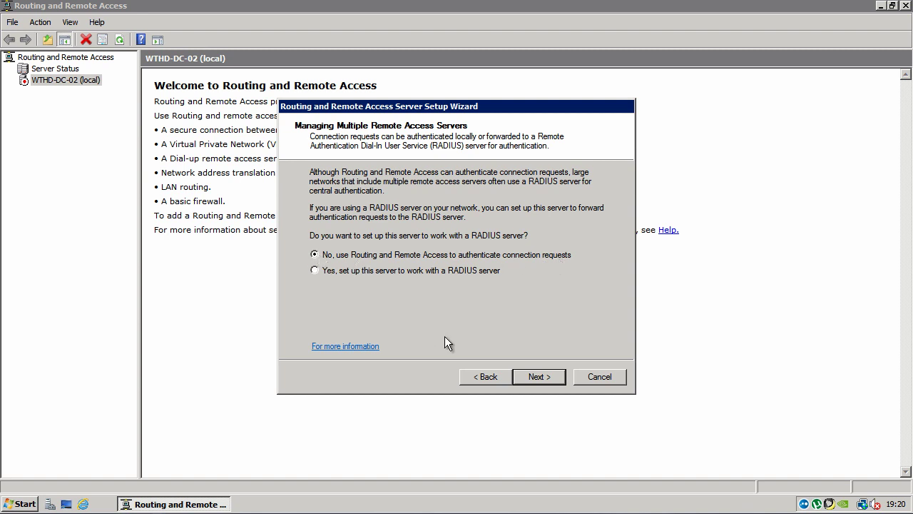
left_click(535, 377)
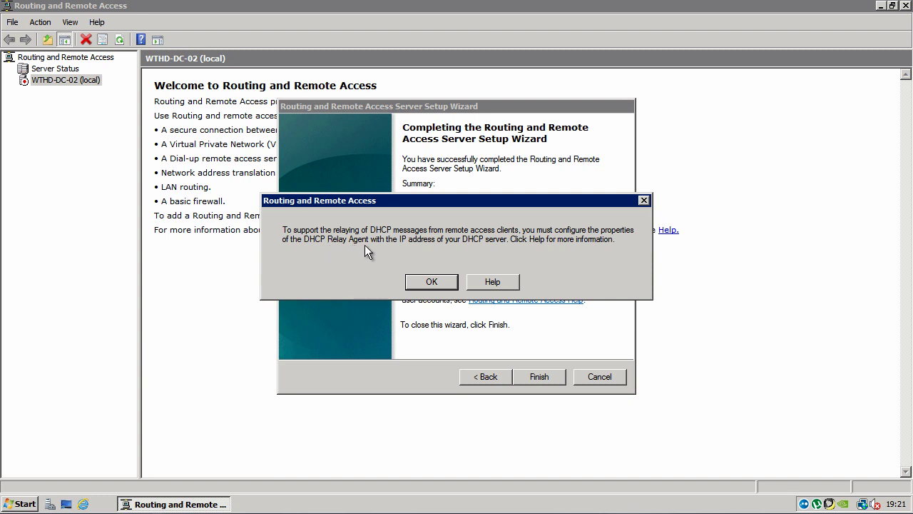
left_click(425, 285)
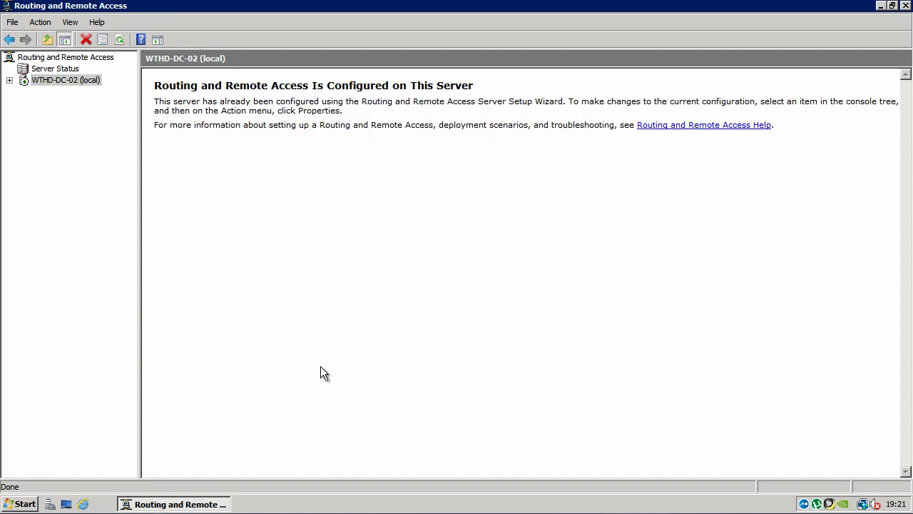
Add 10.16.1.254 as a server address in the IPv4 DHCP Relay Agent properties of WTHD-DC-02 and apply it.
left_click(9, 79)
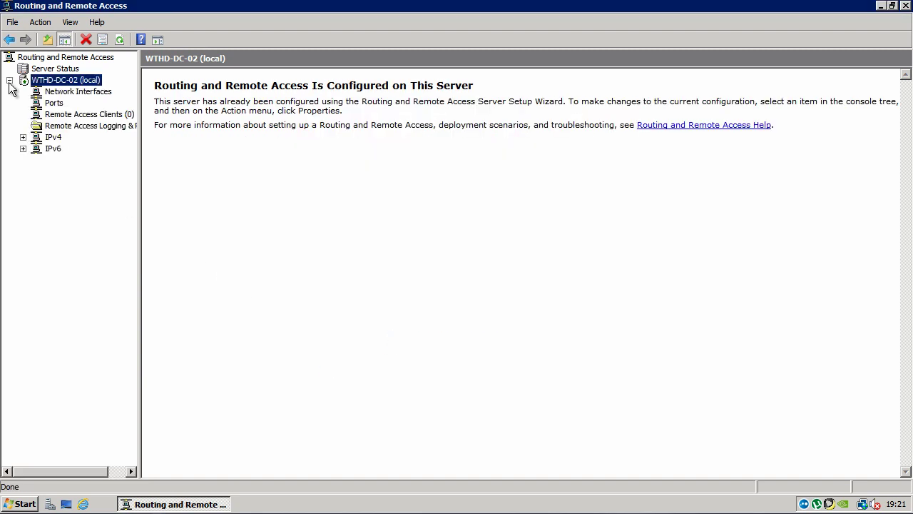
left_click(23, 137)
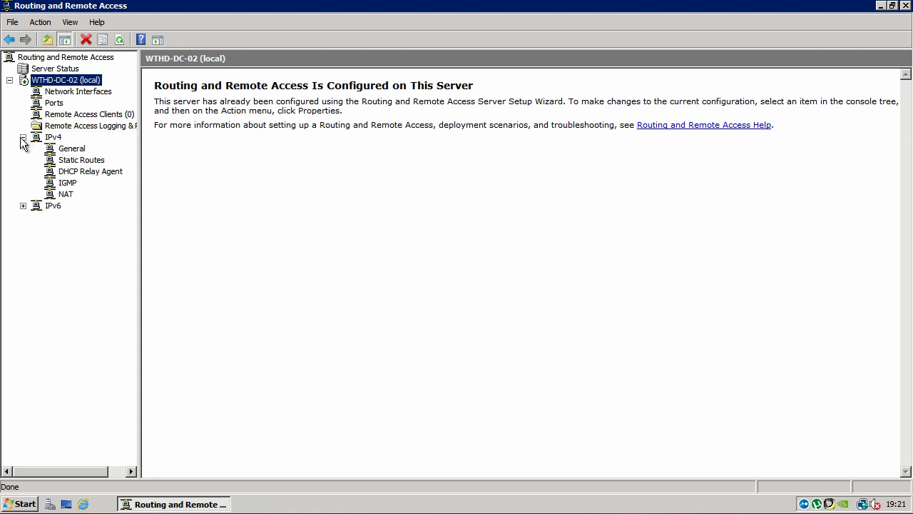
left_click(84, 175)
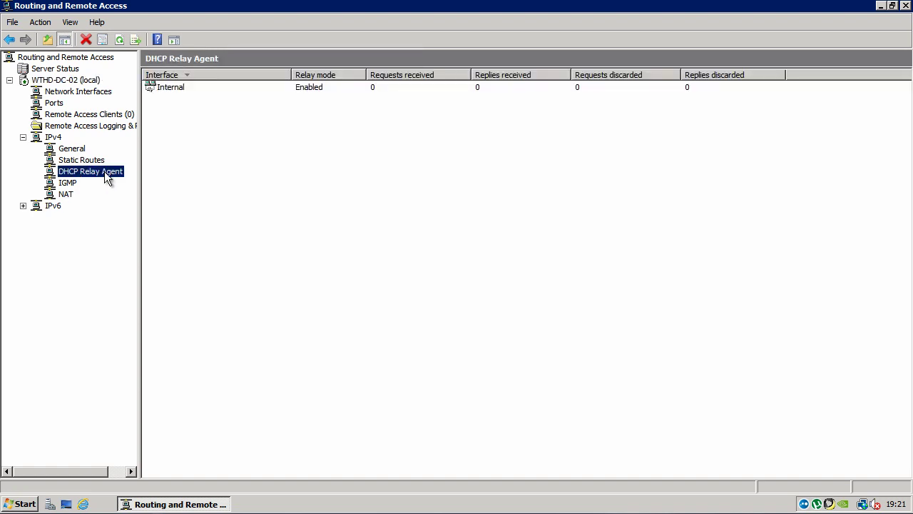
right_click(105, 175)
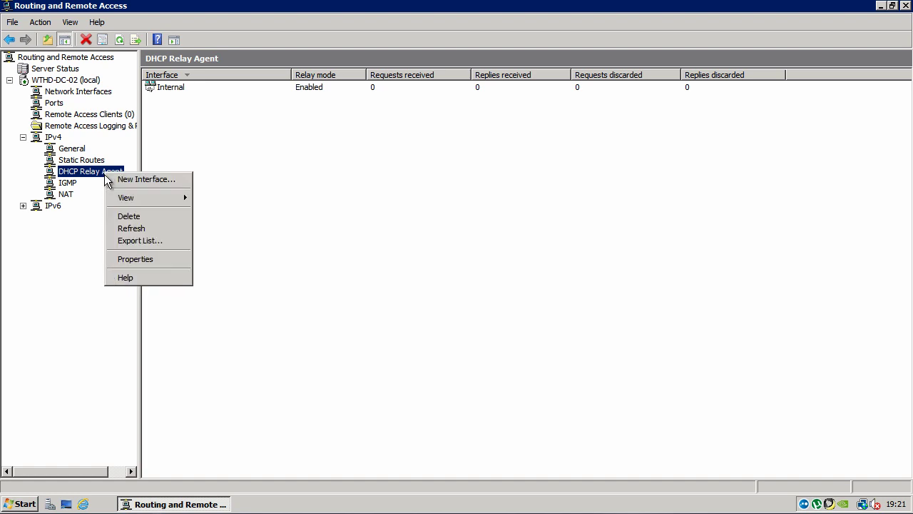
left_click(131, 261)
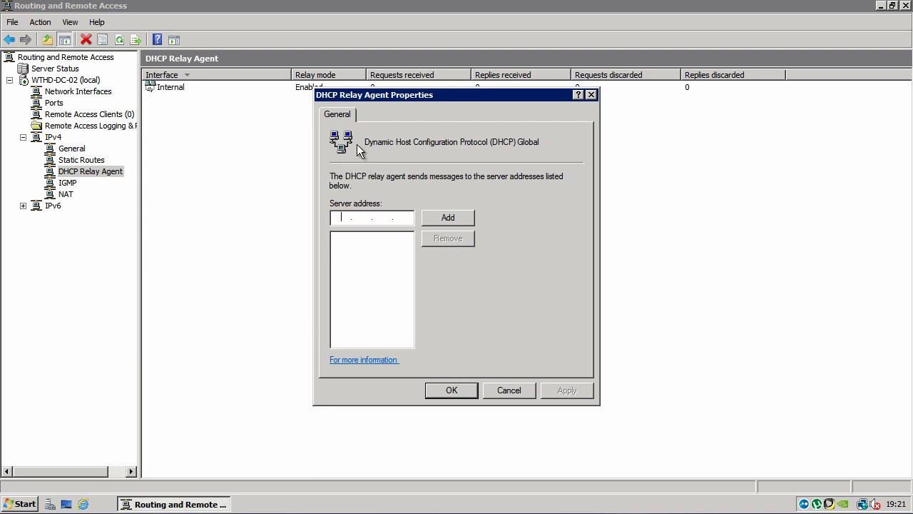
type("10.16.1.254")
left_click(440, 218)
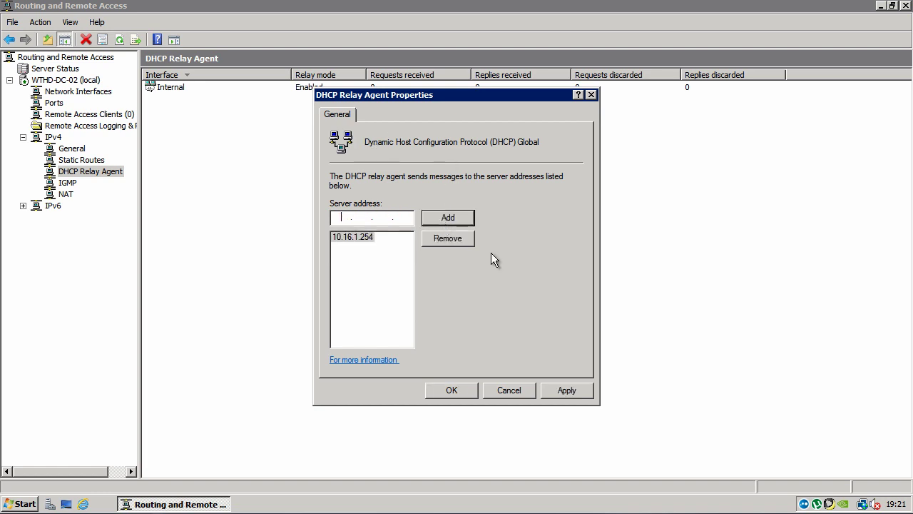
left_click(584, 389)
left_click(471, 390)
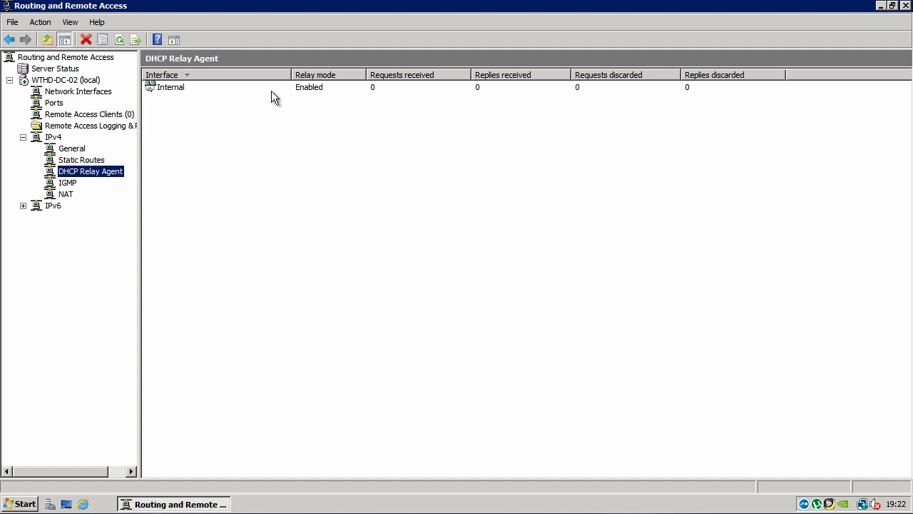
left_click(22, 137)
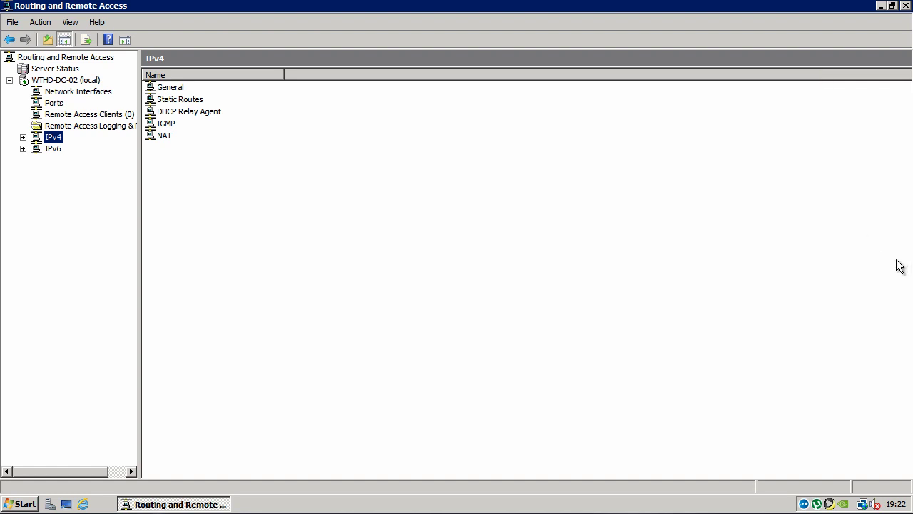
Examine the IPv4 address and default gateway in the LAN connection's details from Network and Sharing Center.
right_click(863, 504)
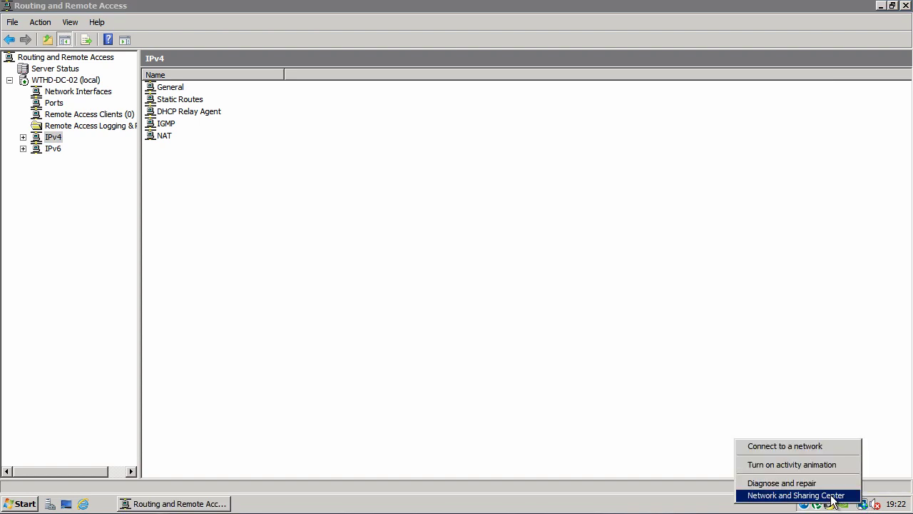
left_click(796, 495)
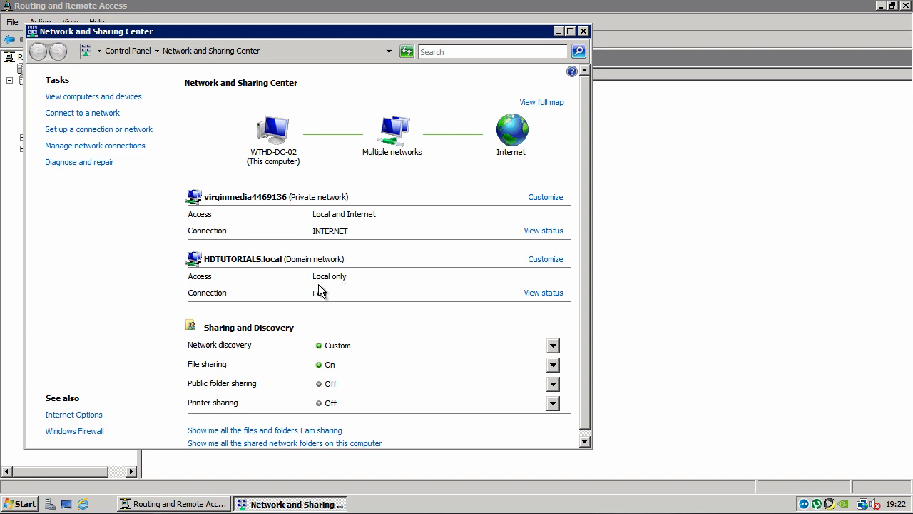
left_click(538, 297)
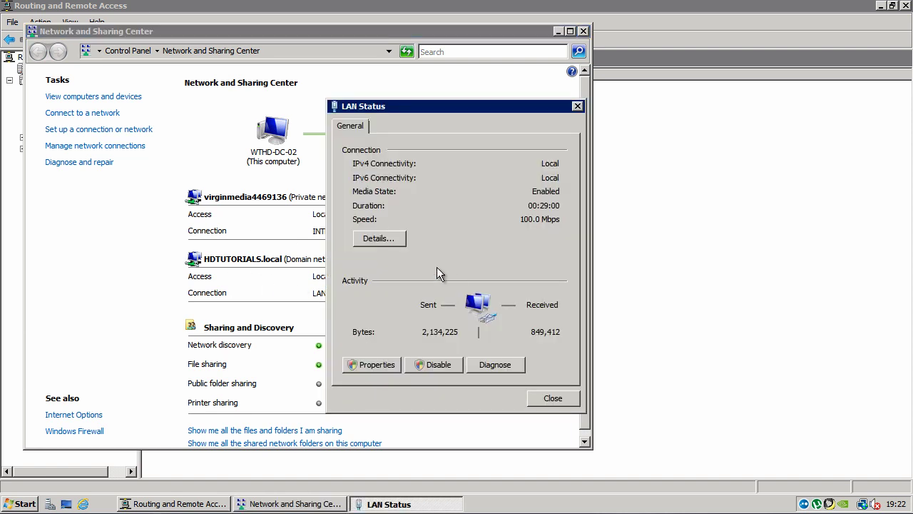
left_click(378, 238)
left_click(478, 217)
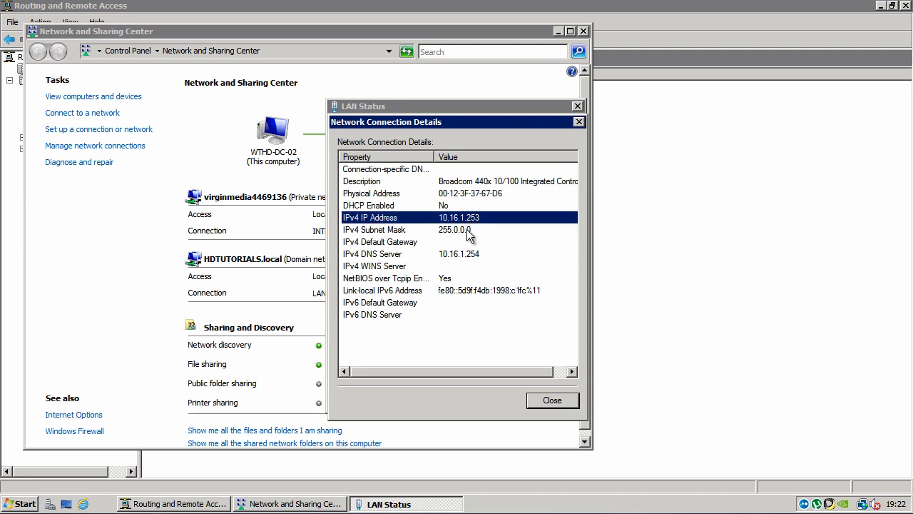
left_click(467, 242)
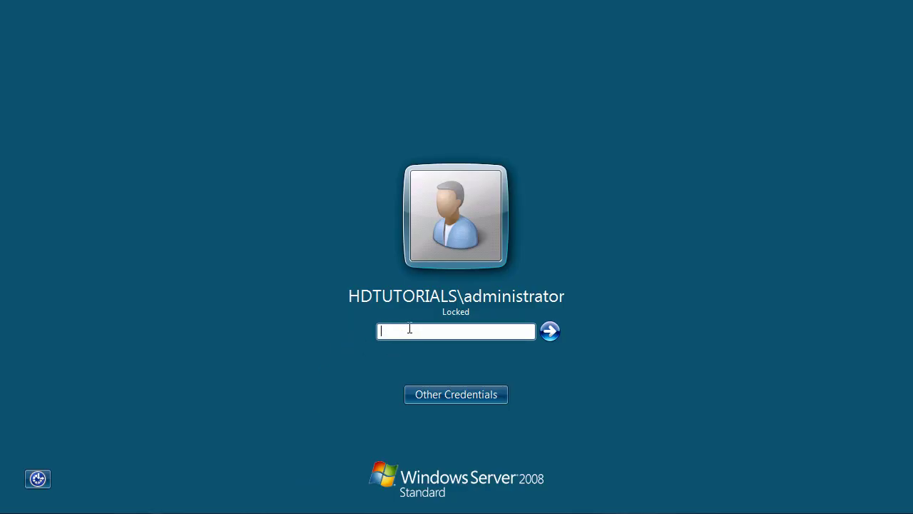
Unlock the other server's administrator session with the account password and open the DHCP administrative console in a maximized window.
type("******************")
key("Return")
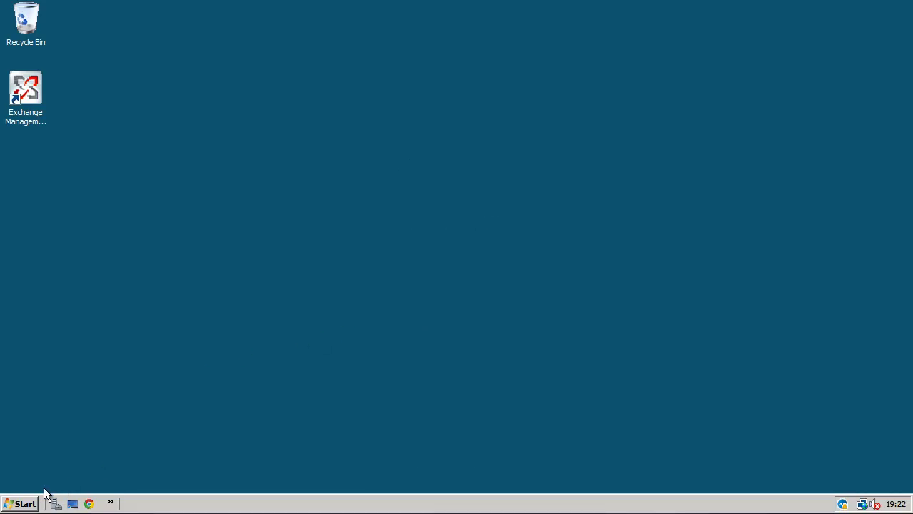
left_click(27, 504)
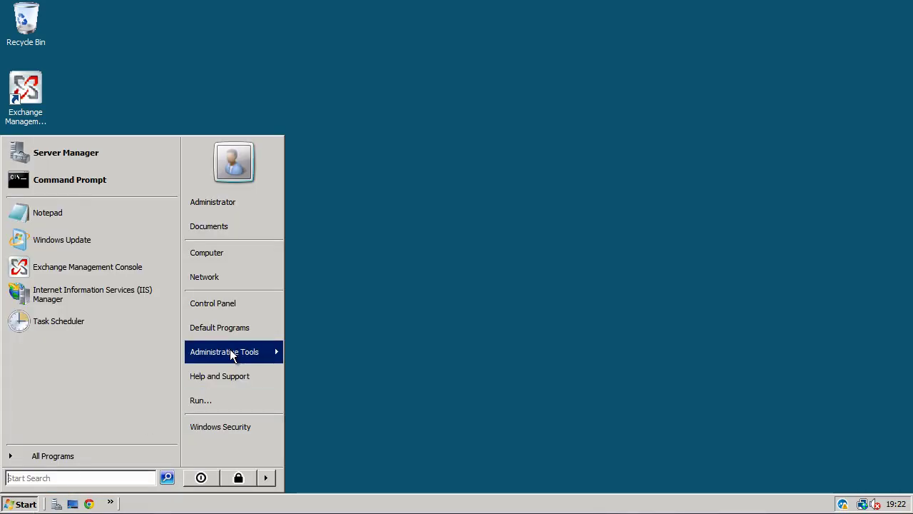
mouse_move(231, 355)
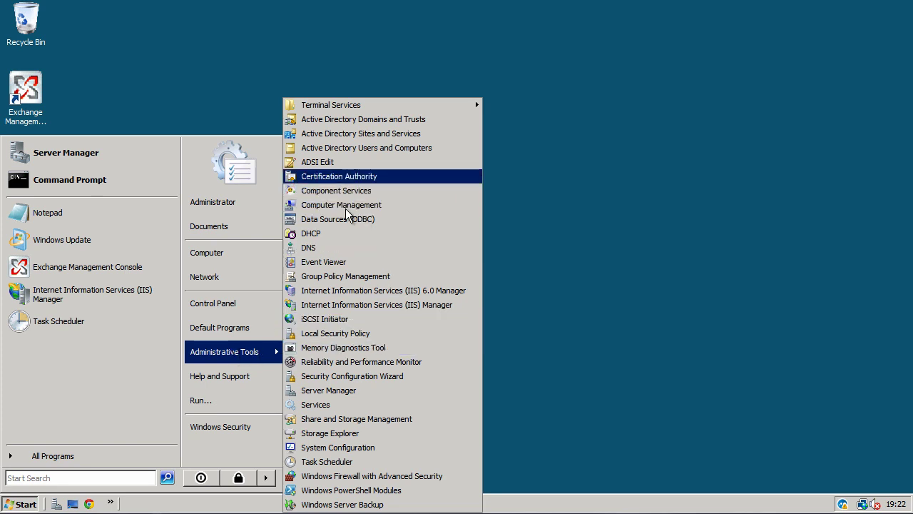
left_click(347, 233)
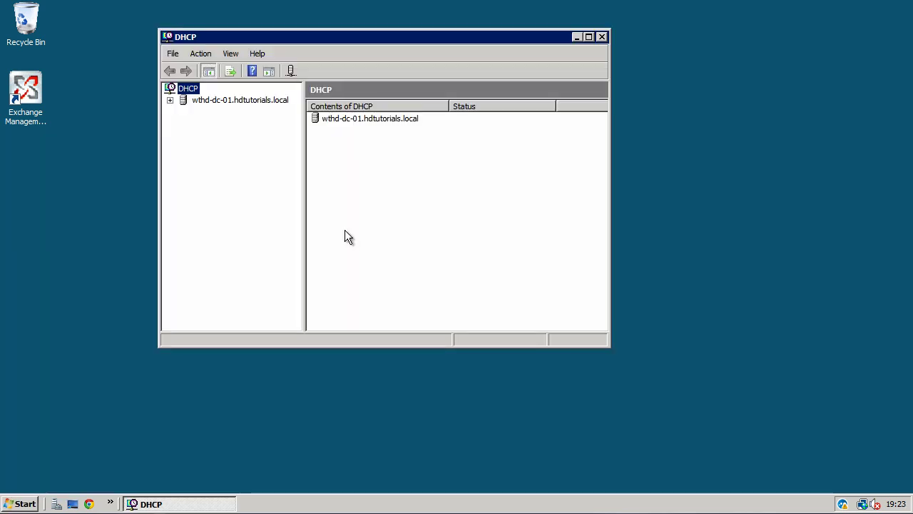
double_click(221, 37)
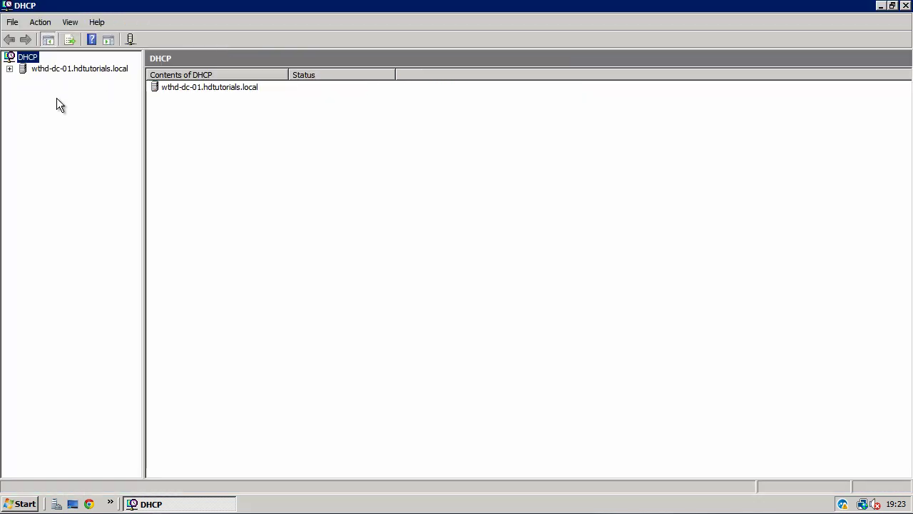
Display the scope options of the IPv4 scope [10.0.0.0] HD Tutorials on wthd-dc-01.hdtutorials.local.
left_click(9, 69)
left_click(24, 81)
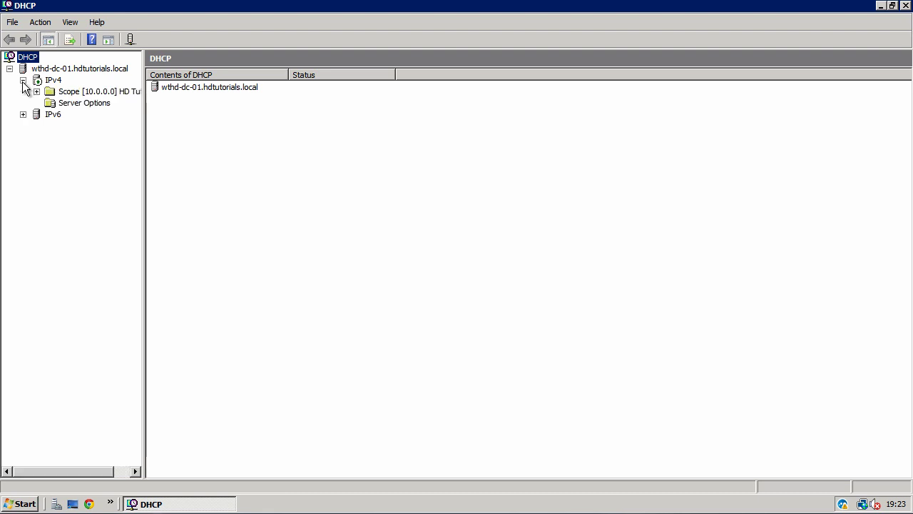
double_click(64, 94)
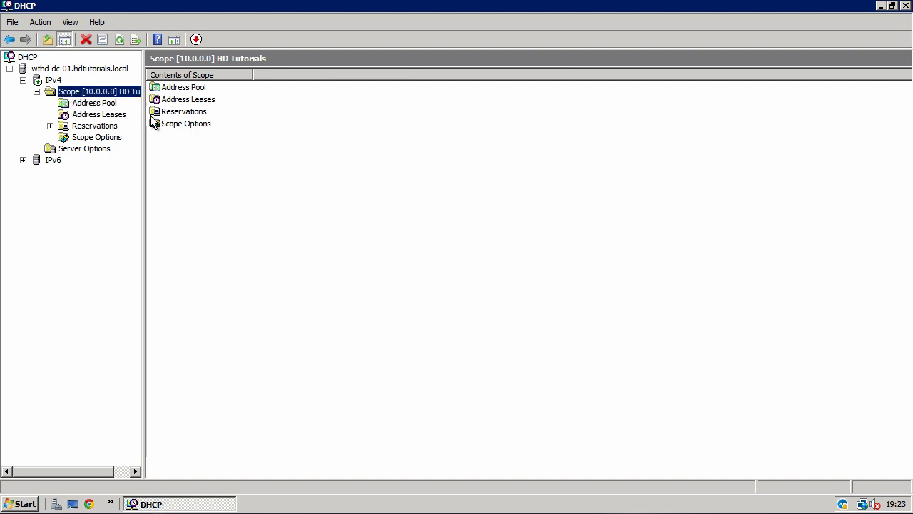
left_click(184, 125)
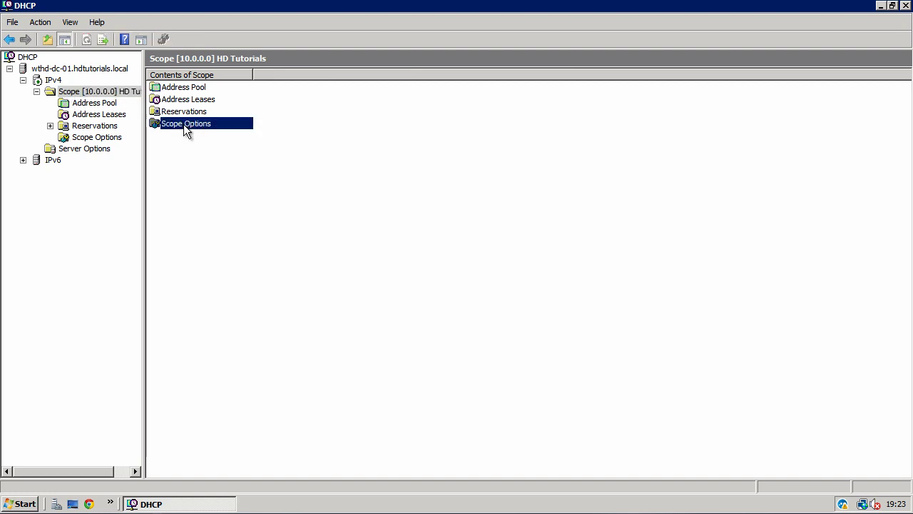
double_click(183, 125)
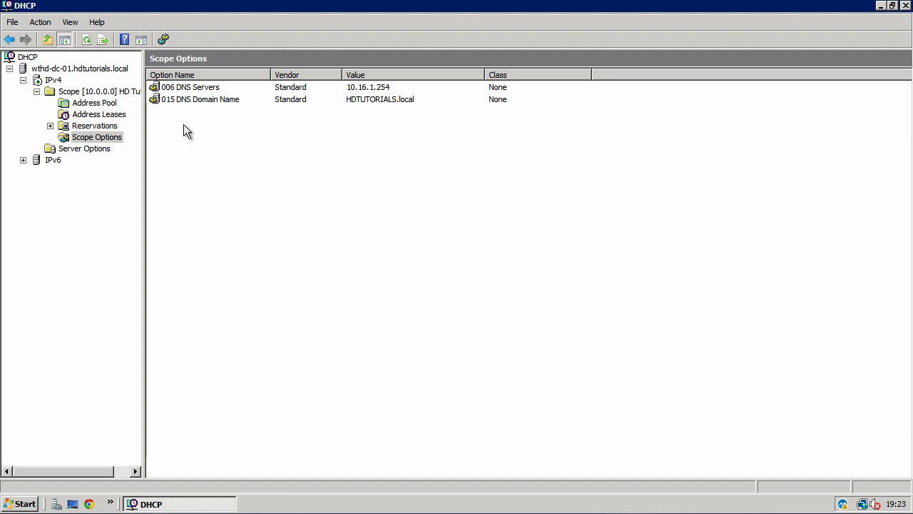
Add the 003 Router scope option using server name wthd-dc-02, resolved to 10.16.1.253, and apply it.
right_click(184, 122)
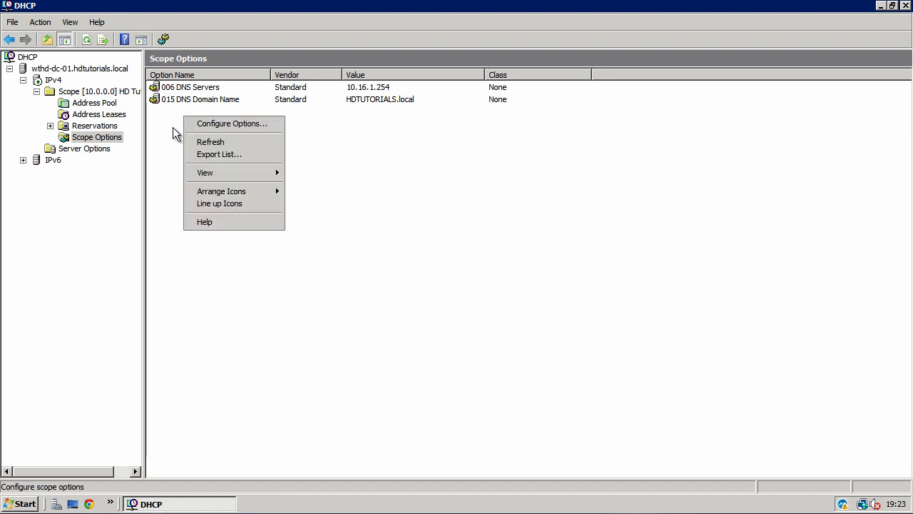
right_click(173, 127)
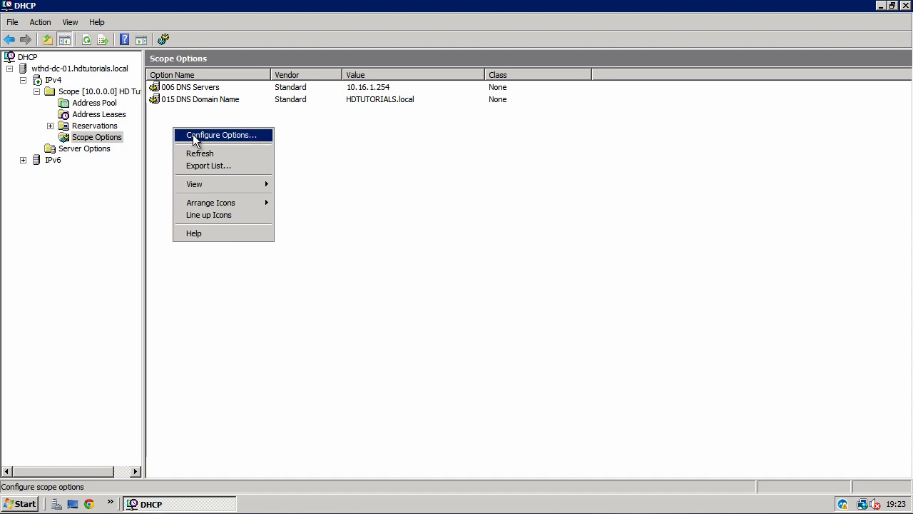
left_click(195, 137)
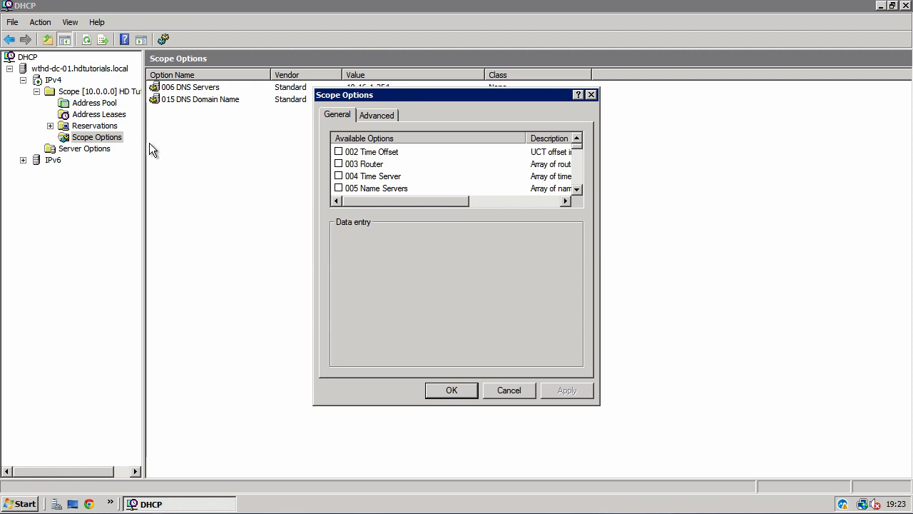
left_click(339, 164)
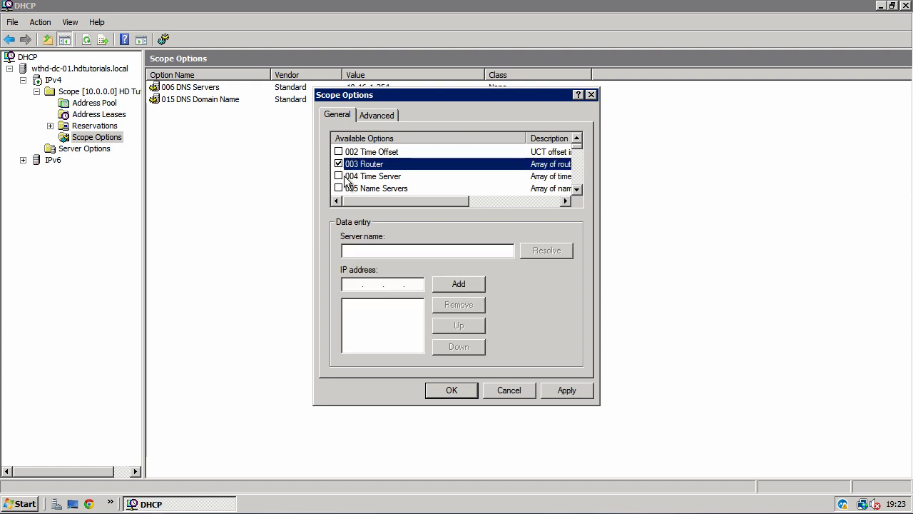
left_click(371, 253)
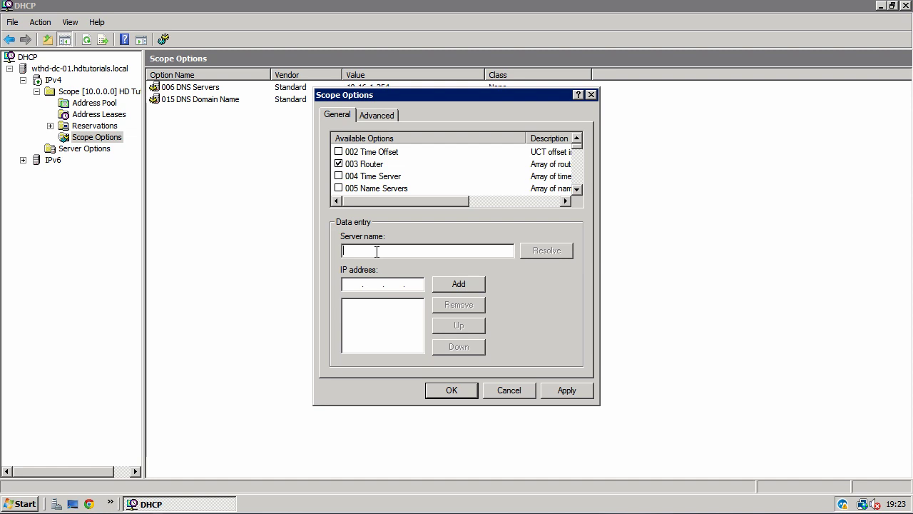
type("wthd-dc-02")
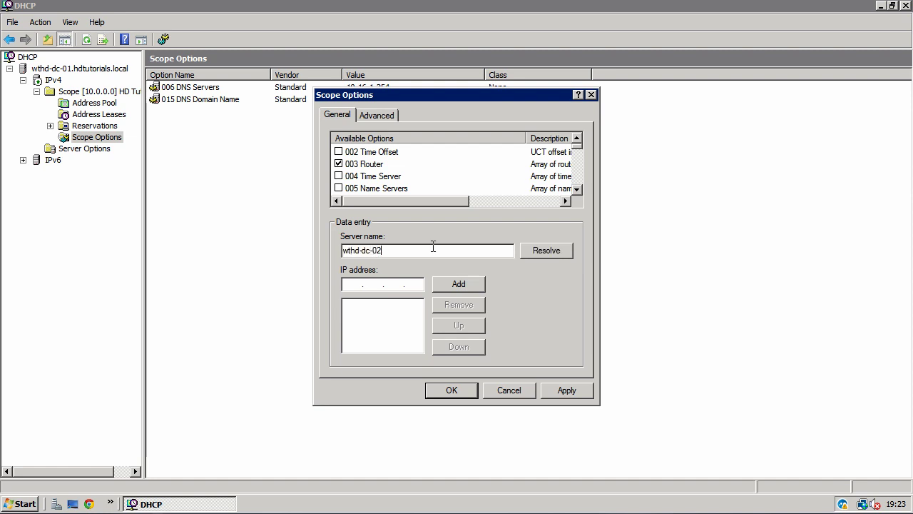
left_click(566, 255)
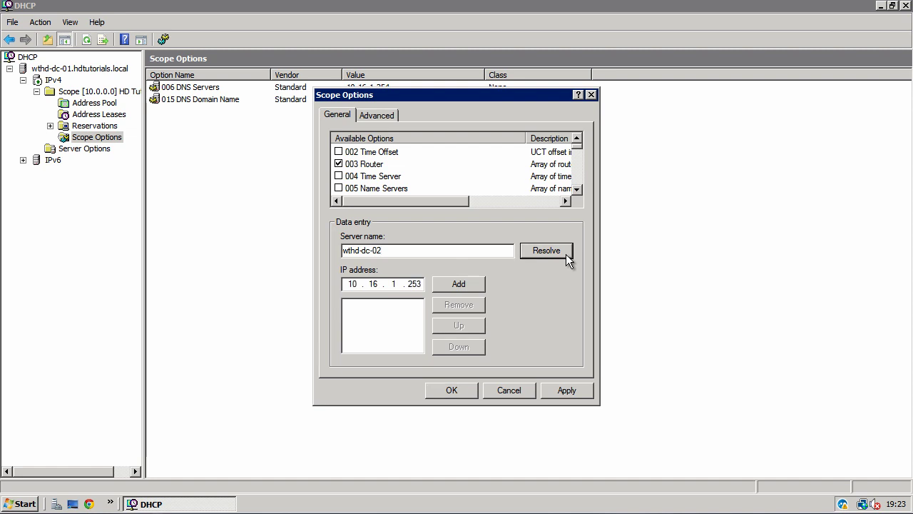
left_click(444, 283)
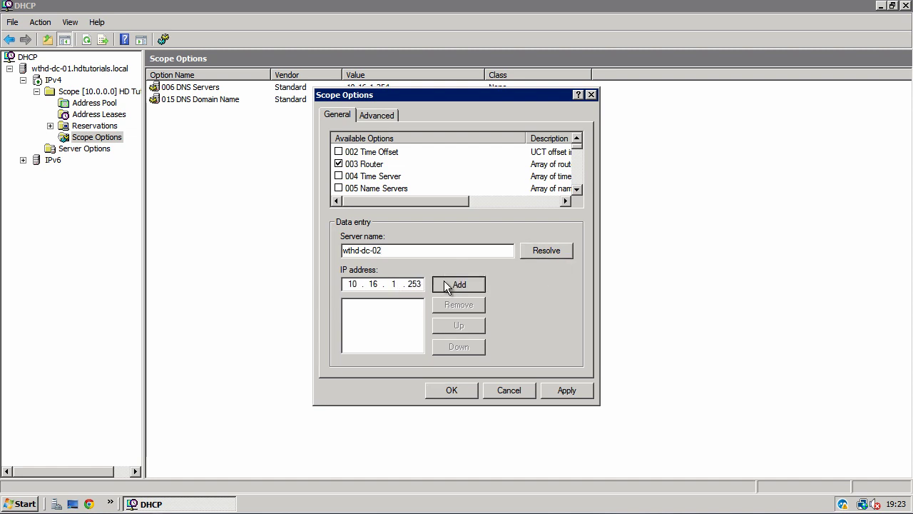
left_click(567, 393)
left_click(451, 392)
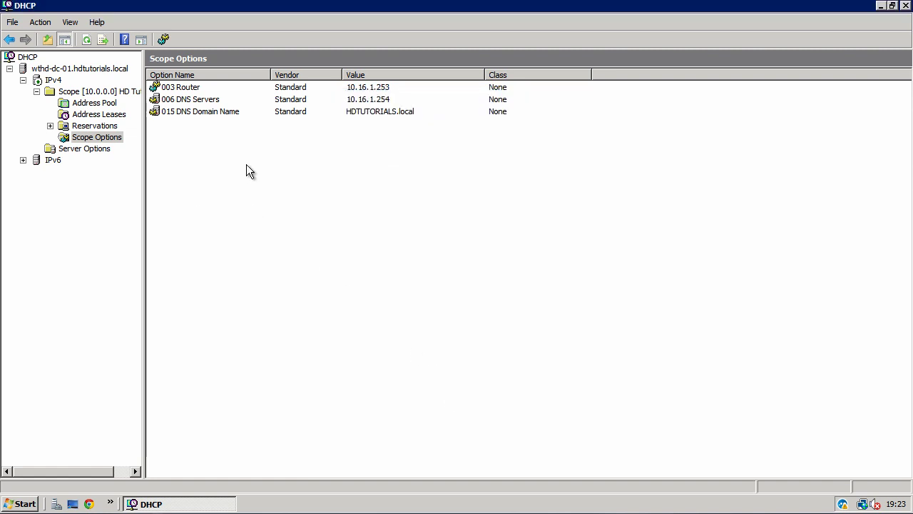
left_click(197, 88)
left_click(231, 200)
left_click(37, 502)
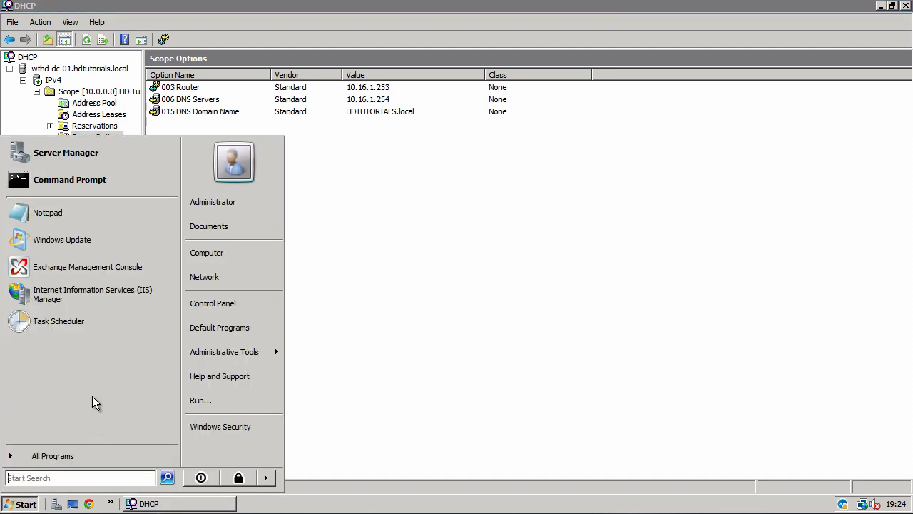
type("cmd")
key("Return")
type("ipconfig /")
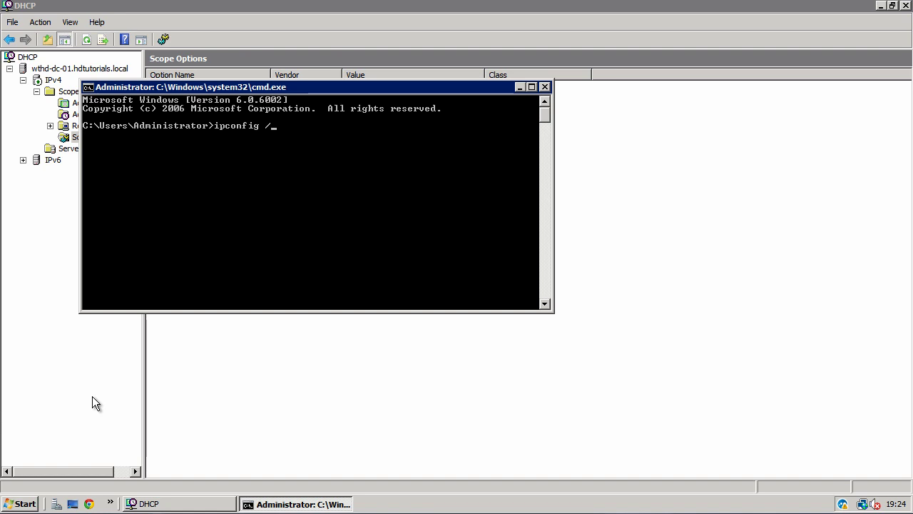
type("le")
key("BackSpace")
type("release")
key("BackSpace")
key("BackSpace")
key("BackSpace")
type("new")
key("BackSpace")
key("BackSpace")
key("BackSpace")
key("BackSpace")
key("BackSpace")
key("BackSpace")
key("BackSpace")
key("BackSpace")
key("BackSpace")
key("BackSpace")
key("BackSpace")
key("BackSpace")
key("BackSpace")
key("BackSpace")
key("BackSpace")
type("exit")
key("Return")
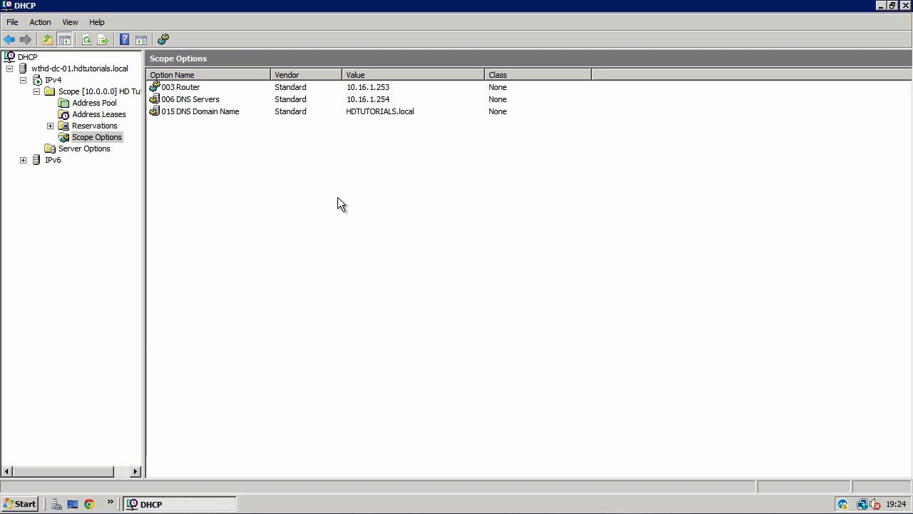
Close the DHCP console.
left_click(905, 5)
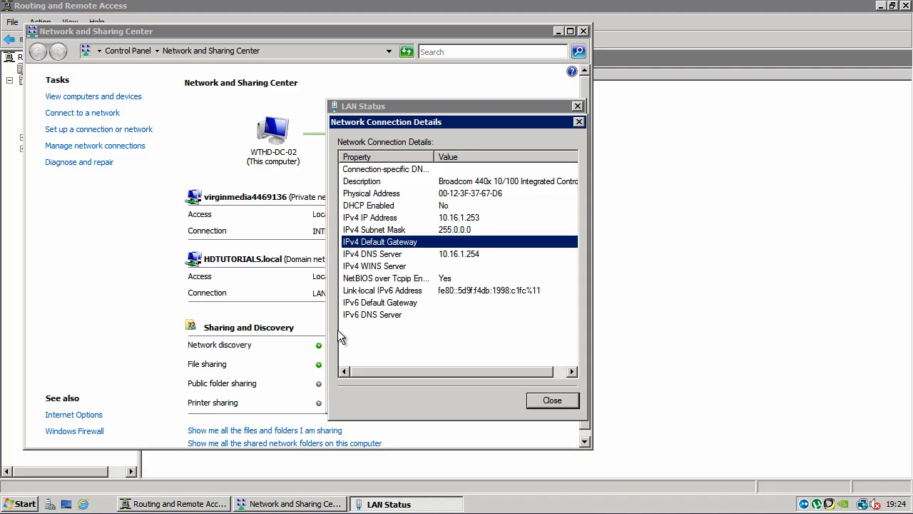
Close the LAN connection details, its status and the Network and Sharing Center.
left_click(549, 399)
left_click(575, 394)
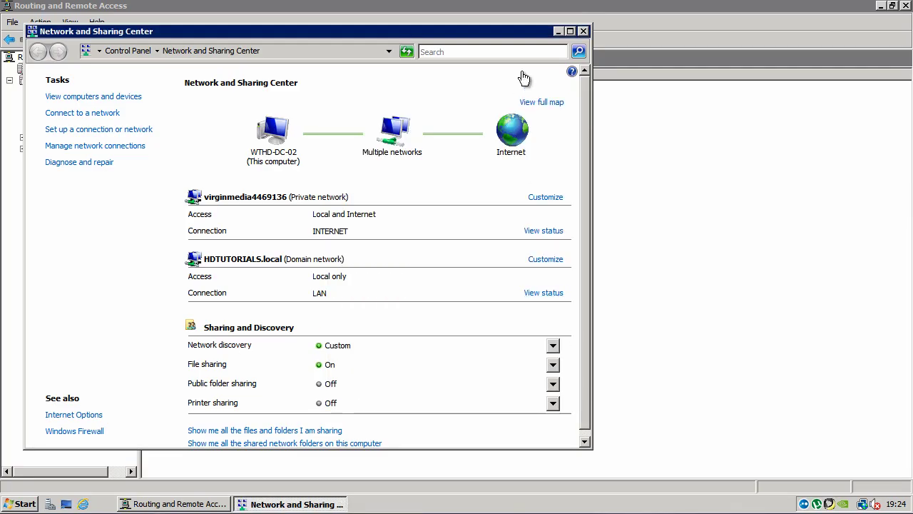
left_click(584, 31)
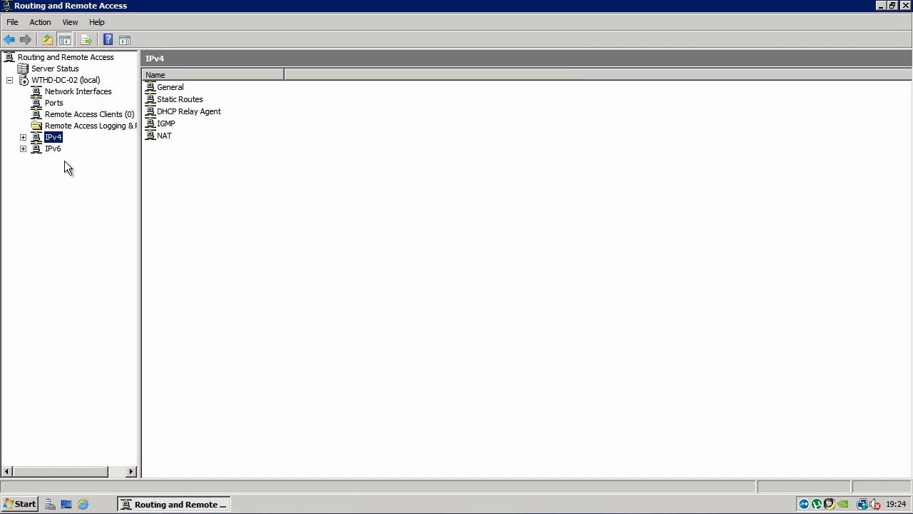
Open the services and ports settings of the INTERNET interface under IPv4 NAT on WTHD-DC-02.
left_click(22, 137)
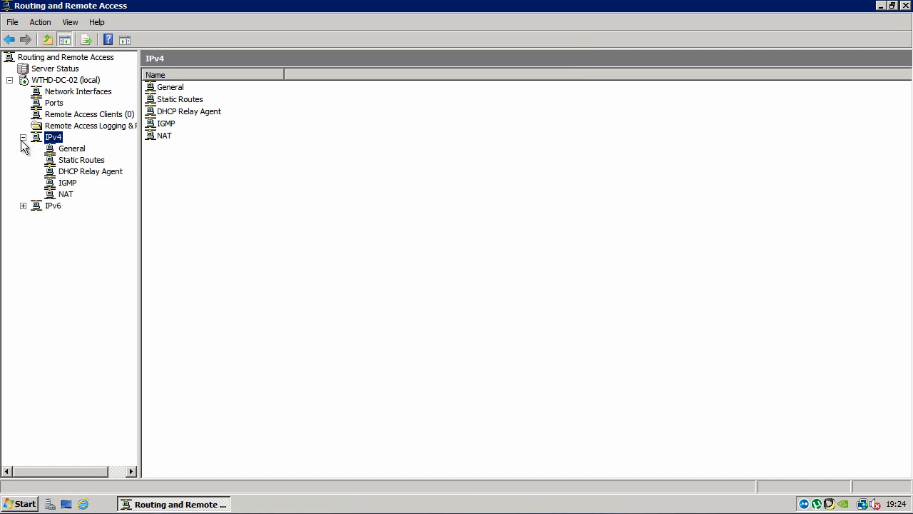
left_click(66, 195)
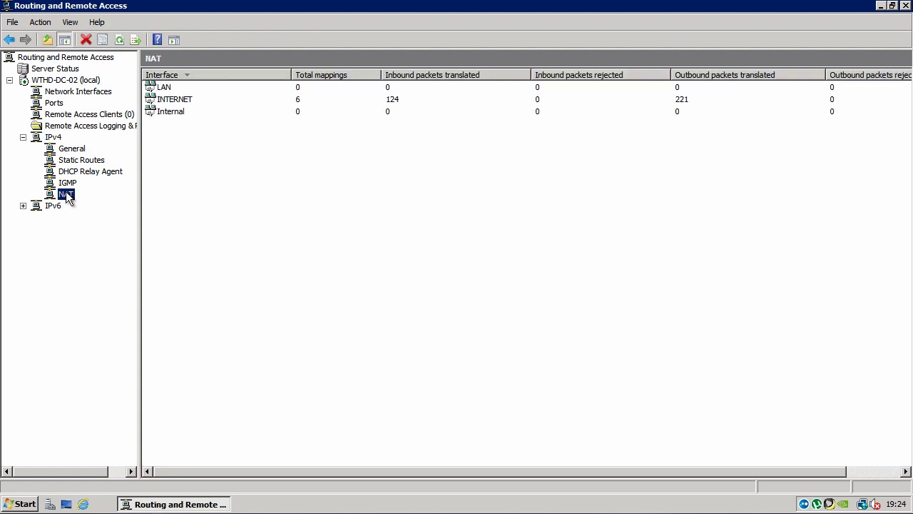
right_click(66, 193)
left_click(163, 154)
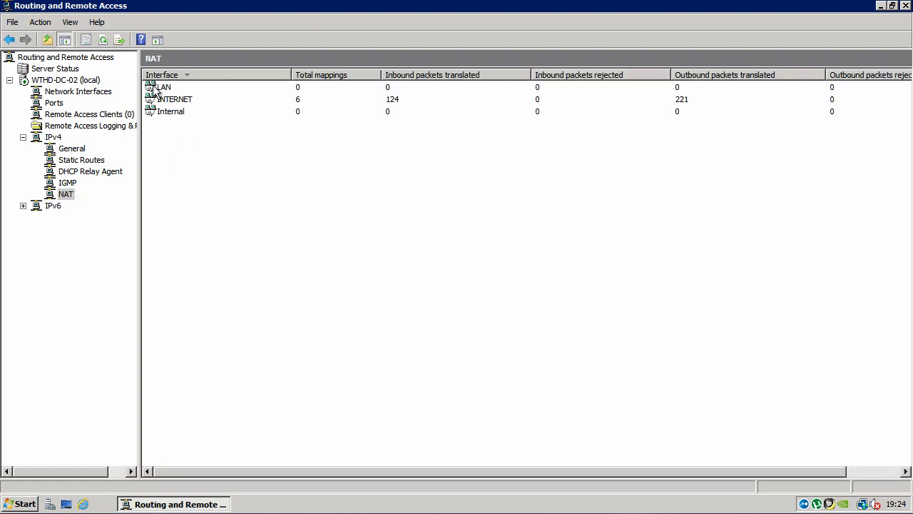
left_click(166, 99)
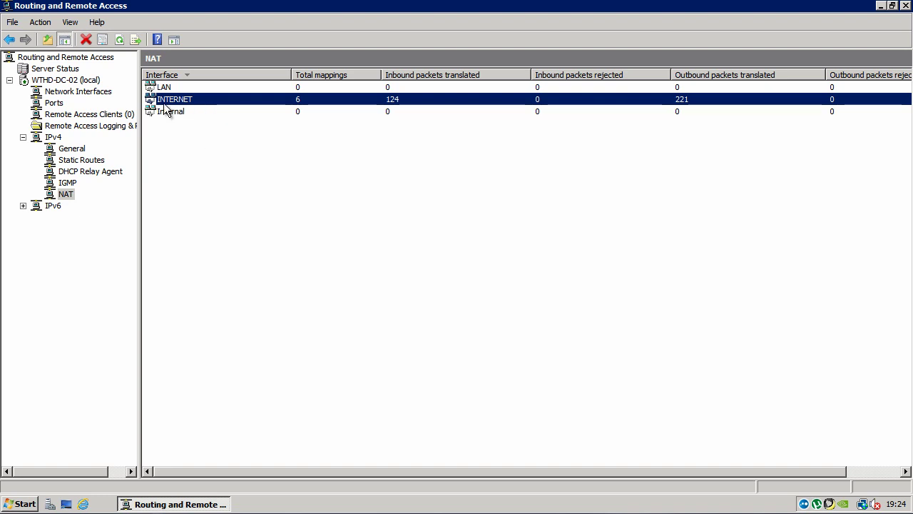
right_click(166, 99)
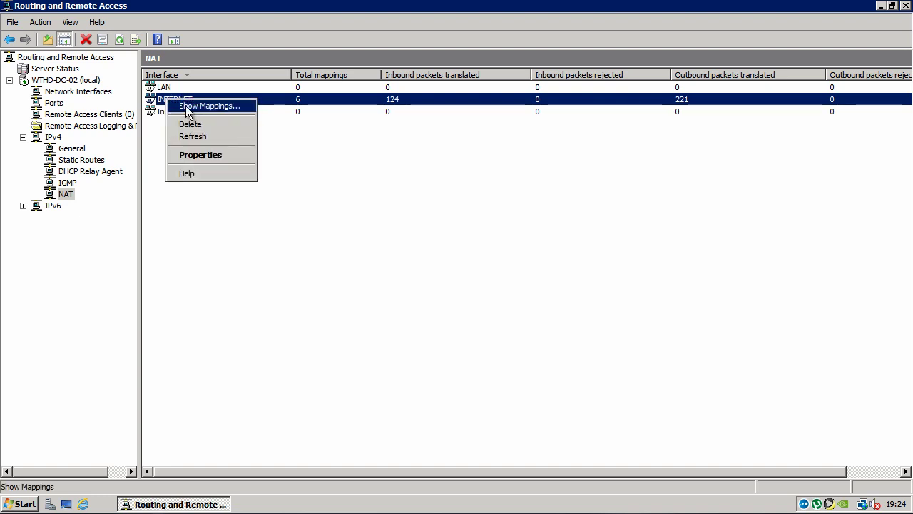
left_click(210, 156)
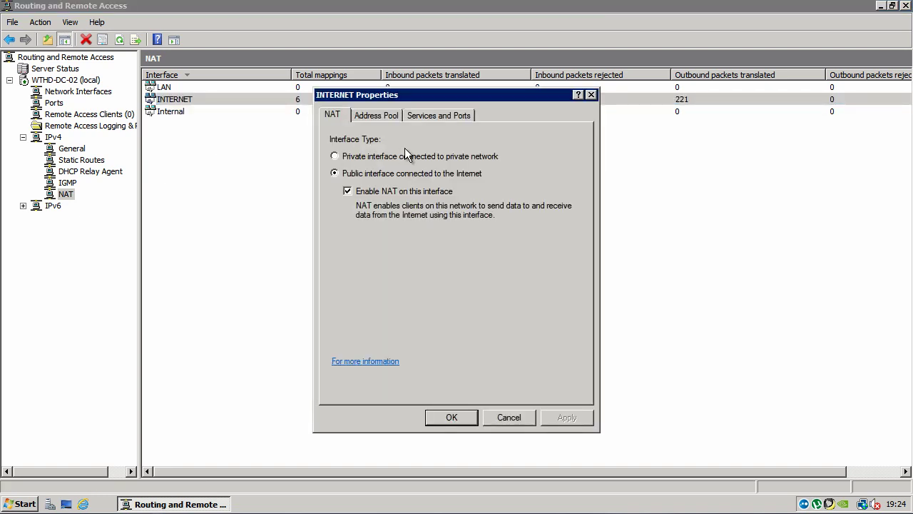
left_click(441, 116)
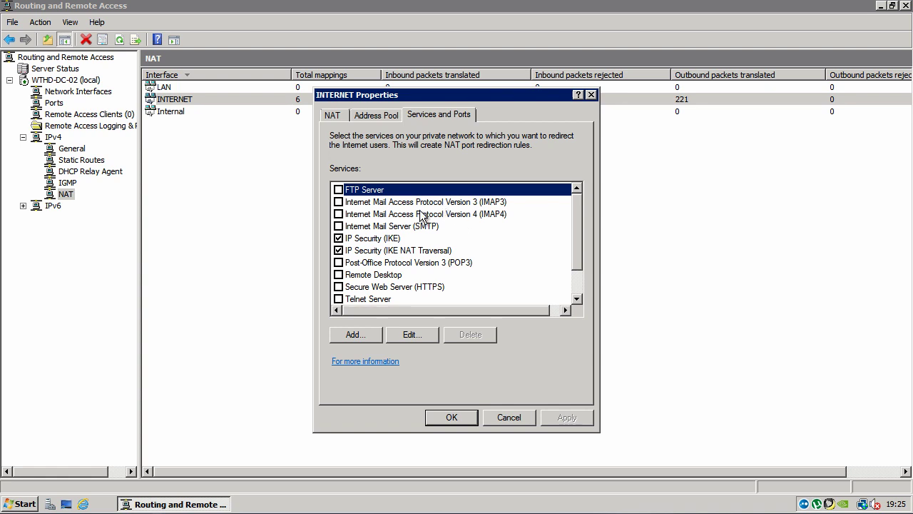
Enable redirection of the FTP Server service to private address 127.0.0.1 and apply it.
double_click(348, 191)
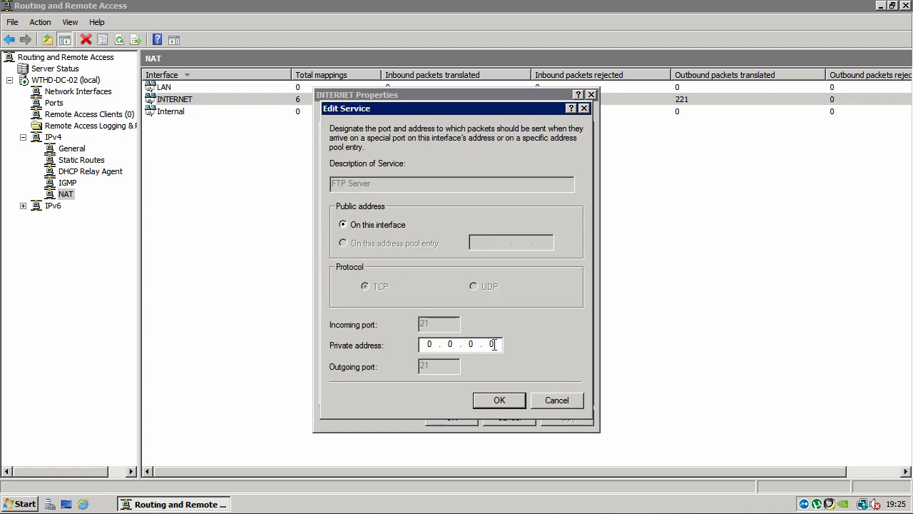
left_click(434, 347)
type("27.0.0.1")
left_click(508, 402)
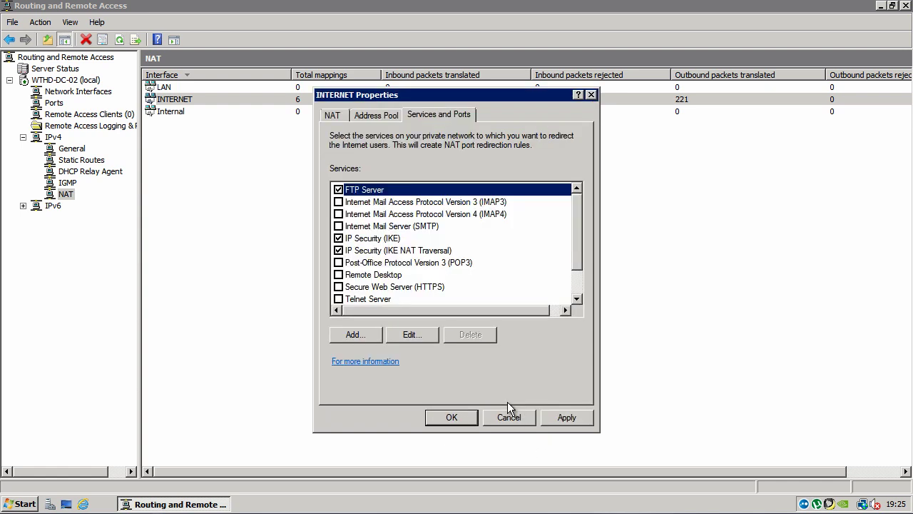
left_click(565, 417)
Enable redirection of the Internet Mail Server (SMTP) service to private address 10.16.1.252.
left_click(339, 227)
left_click(428, 344)
type("10.0.0.0")
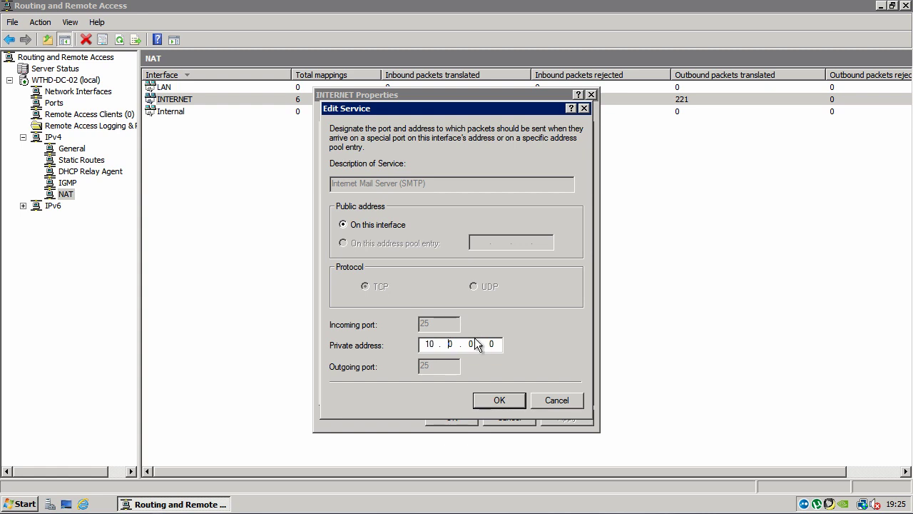
type("1")
type("6")
type("1")
key("BackSpace")
type("252")
left_click(508, 404)
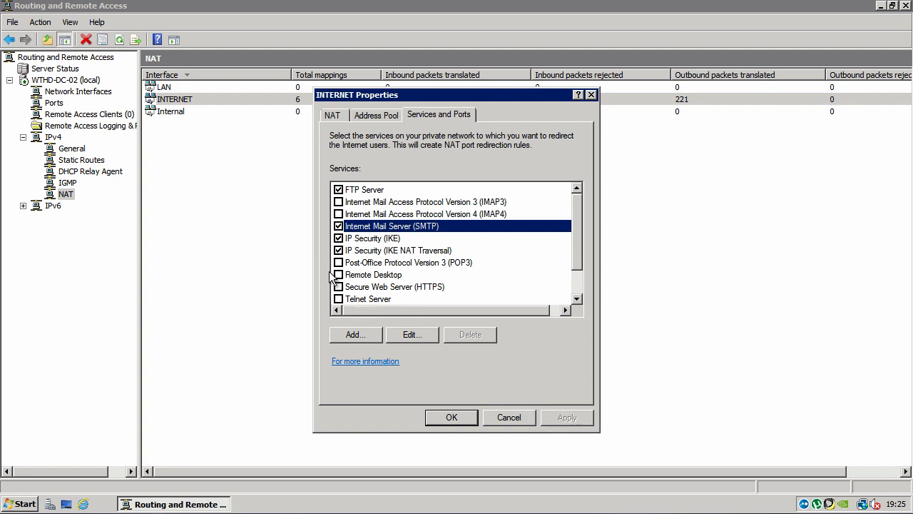
Enable redirection of the Post-Office Protocol Version 3 (POP3) service to private address 10.16.1.252 and apply it.
left_click_drag(574, 230, 580, 255)
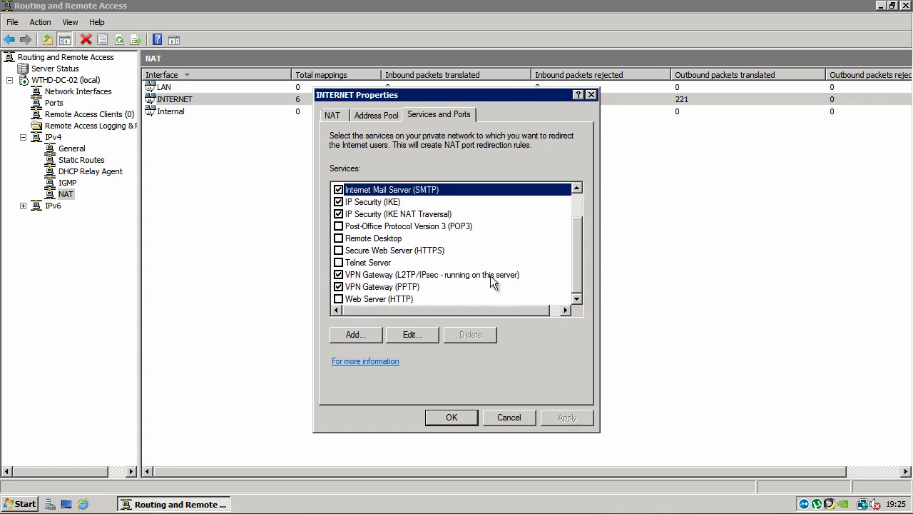
left_click(338, 226)
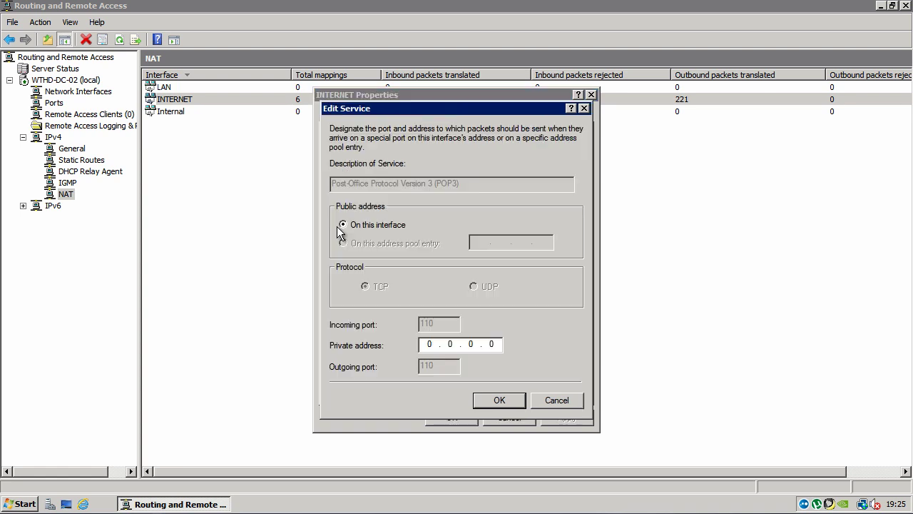
left_click(418, 345)
type("10")
key("Right")
type("1")
type("1")
key("BackSpace")
type("252")
left_click(500, 402)
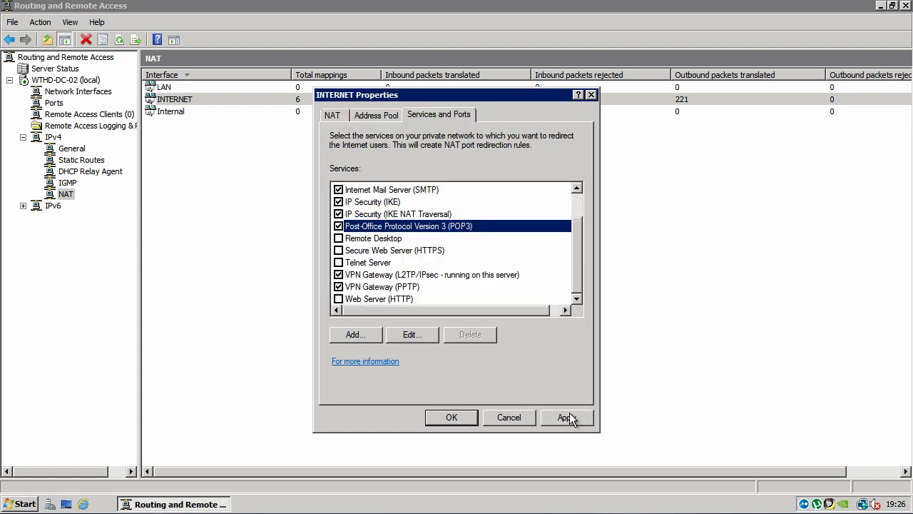
left_click(574, 420)
Enable redirection of Secure Web Server (HTTPS) to private address 10.16.1.252, apply it and recheck the service's entry.
left_click(345, 253)
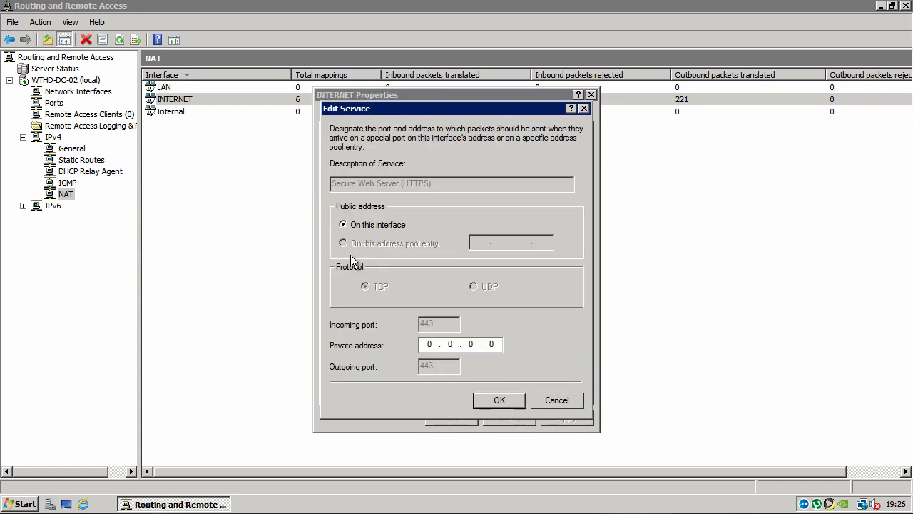
double_click(428, 343)
type("10 . 1")
key("Tab")
double_click(443, 344)
type("16 . 1 . 252")
left_click(506, 402)
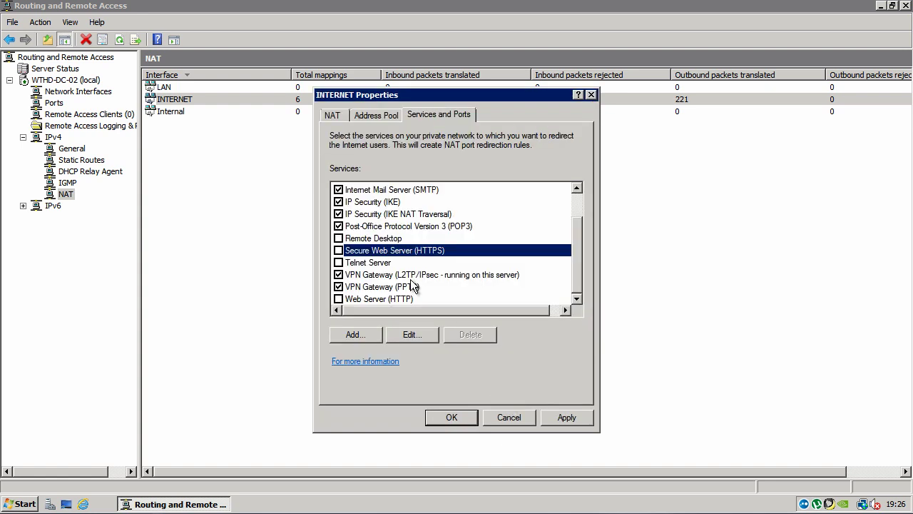
left_click(338, 251)
left_click(569, 418)
left_click(414, 333)
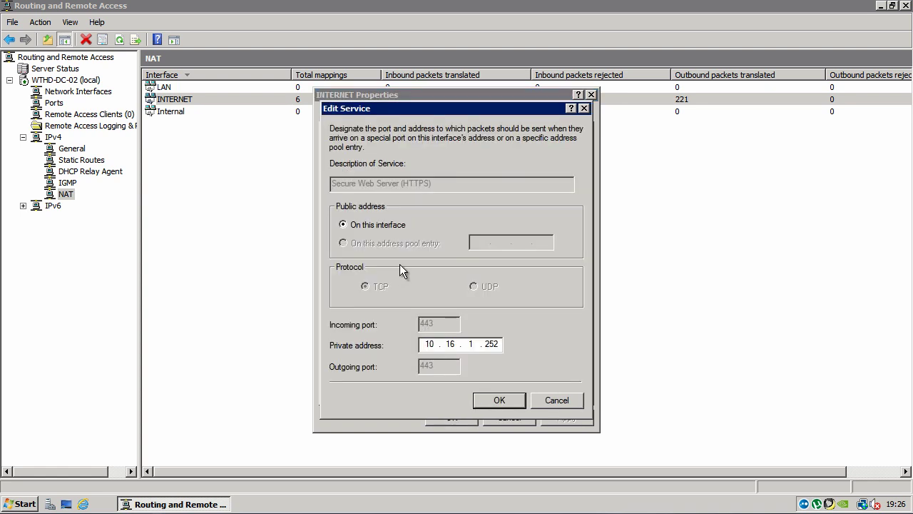
left_click(497, 401)
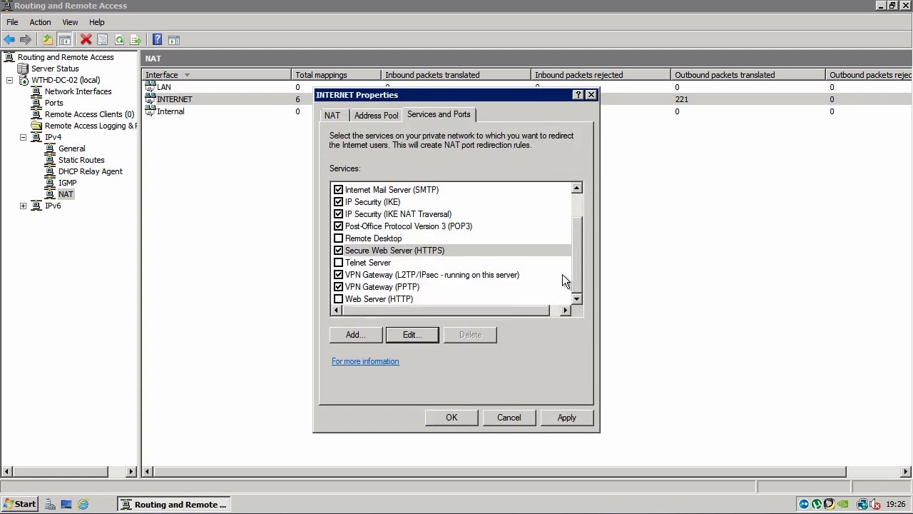
Enable redirection of the Web Server (HTTP) service to private address 10.16.1.252.
left_click(337, 298)
left_click(419, 345)
type("10.16.")
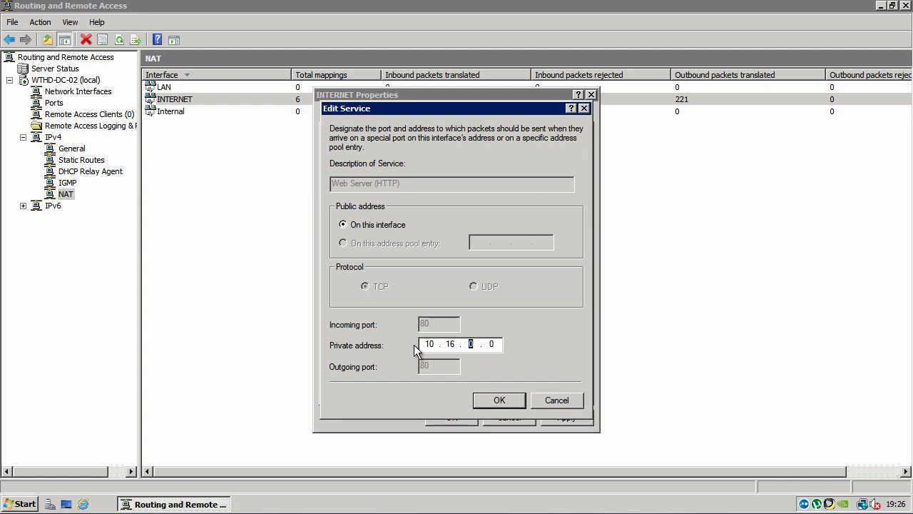
type("1.252")
left_click(492, 400)
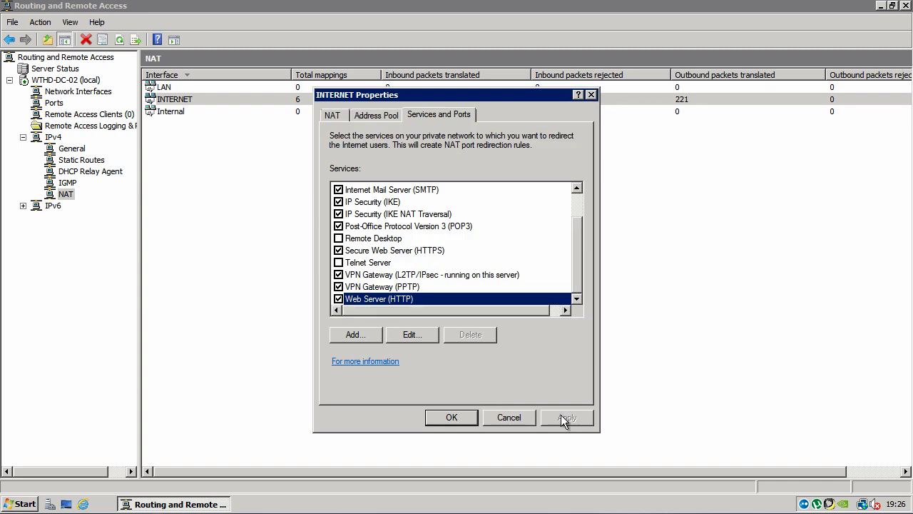
Add a TCP service named uTorrent Web UI with incoming port 8080, private address 127.0.0.1 and outgoing port 8080.
left_click(356, 335)
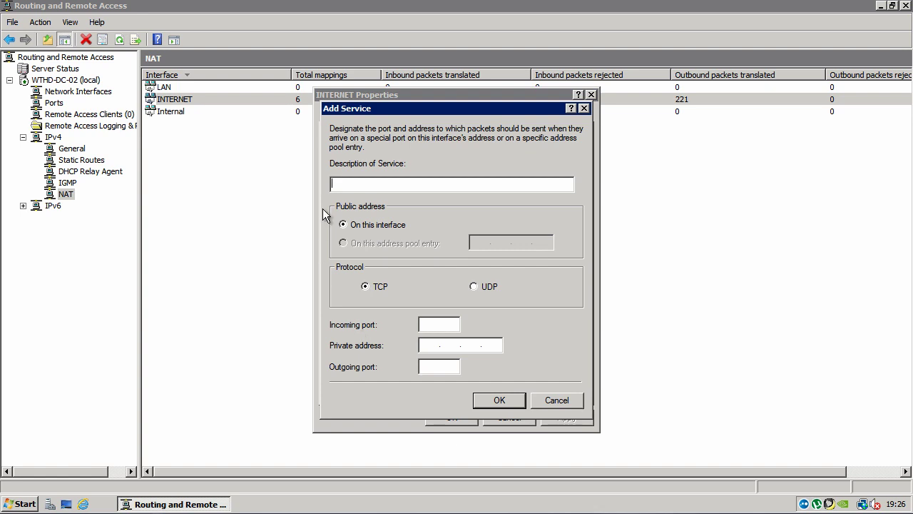
type("uTorrent Web UI")
left_click(432, 324)
type("8080")
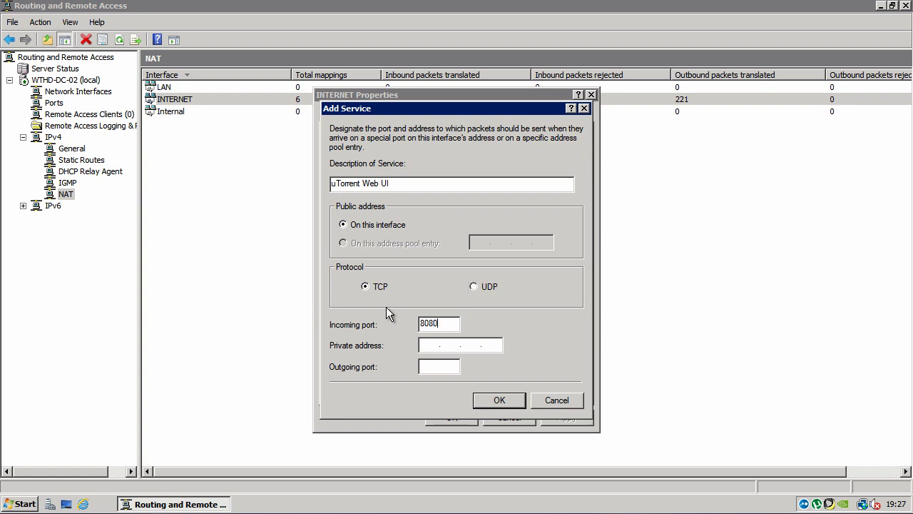
key("Tab")
type("12")
type("7")
type("0.0.1")
type("8080")
left_click(491, 398)
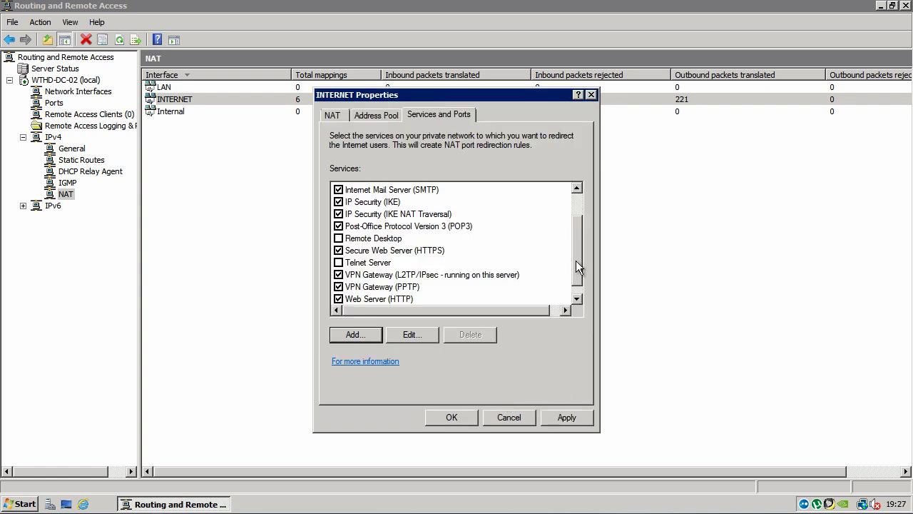
Review the enabled services, apply the changes and close the INTERNET interface properties.
scroll(579, 272, "down", 1)
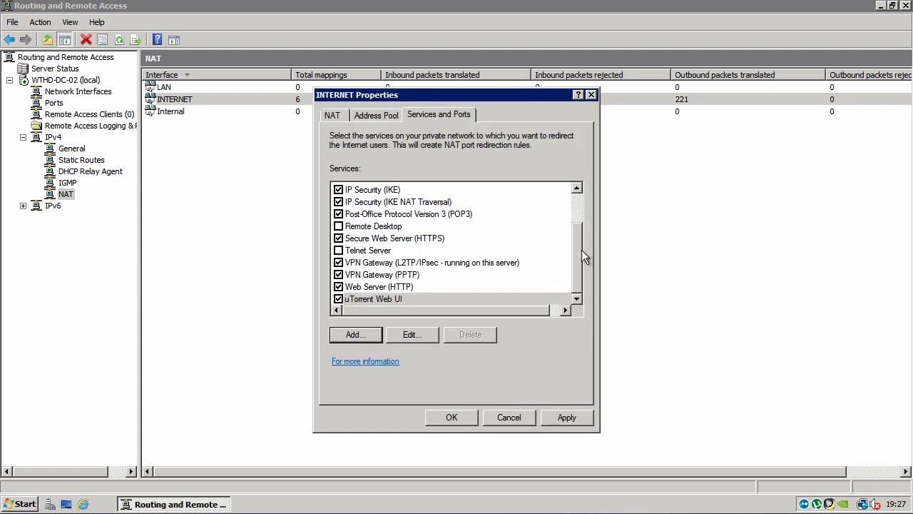
scroll(582, 250, "up", 2)
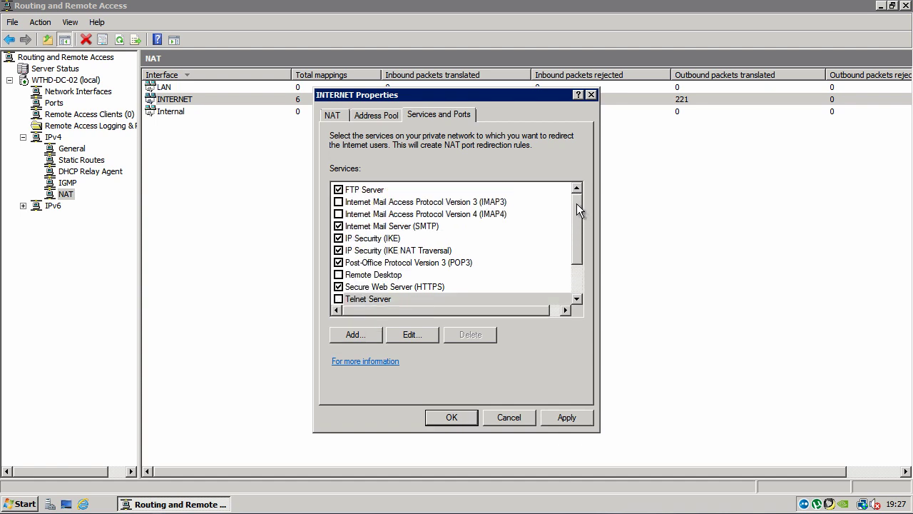
left_click_drag(575, 242, 578, 278)
left_click(570, 417)
left_click(453, 418)
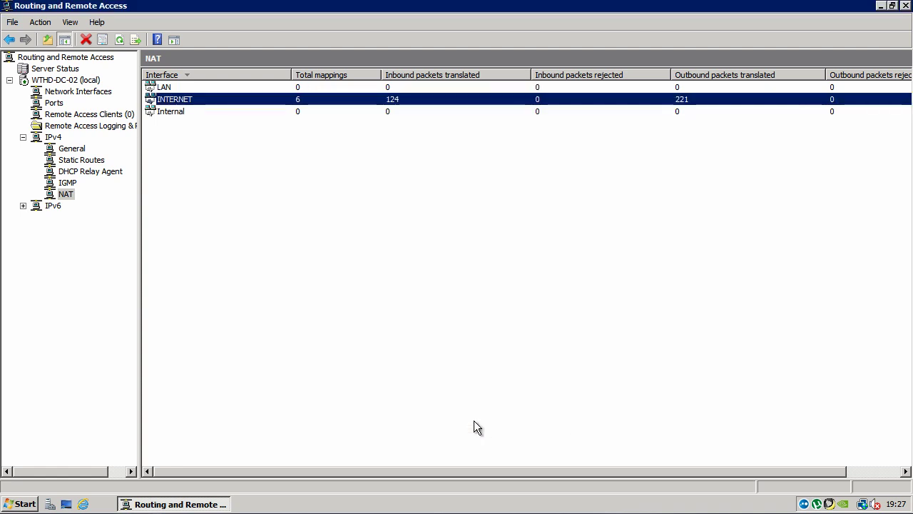